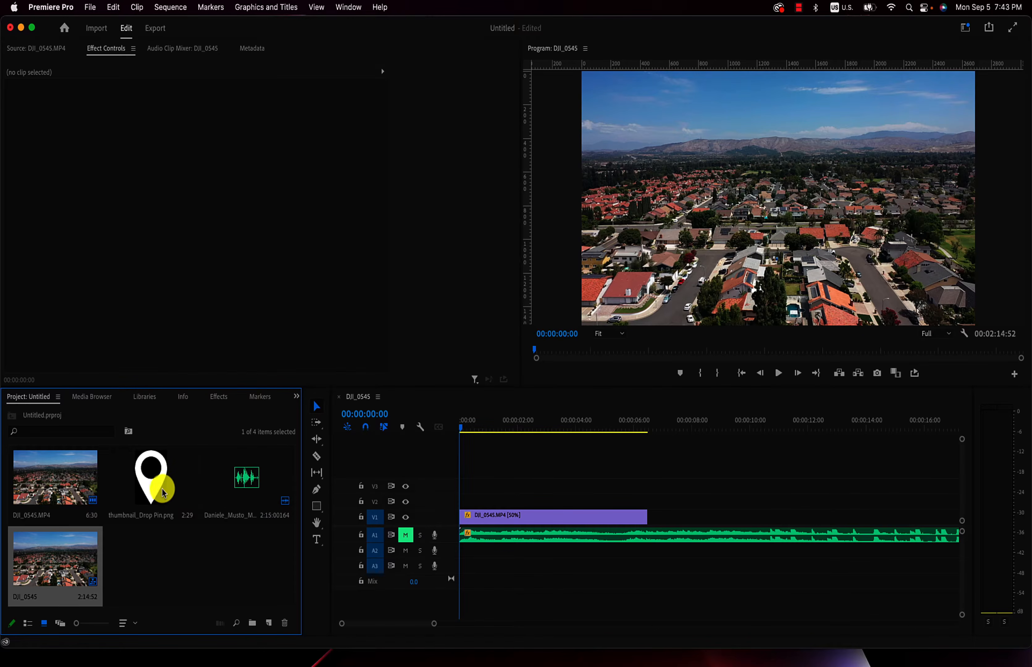
# - Place thumbnail_Drop Pin.png on track V2 at the sequence start and extend it to the end of the DJI_0545.MP4 clip
pyautogui.moveTo(152, 477); pyautogui.dragTo(438, 503)
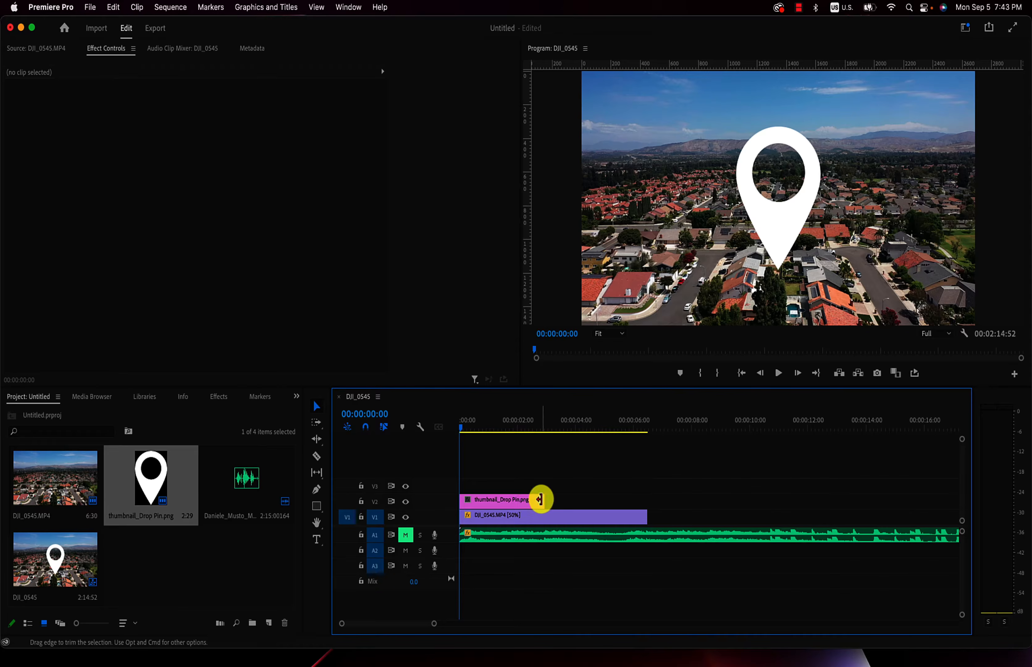
pyautogui.moveTo(540, 500); pyautogui.dragTo(642, 502)
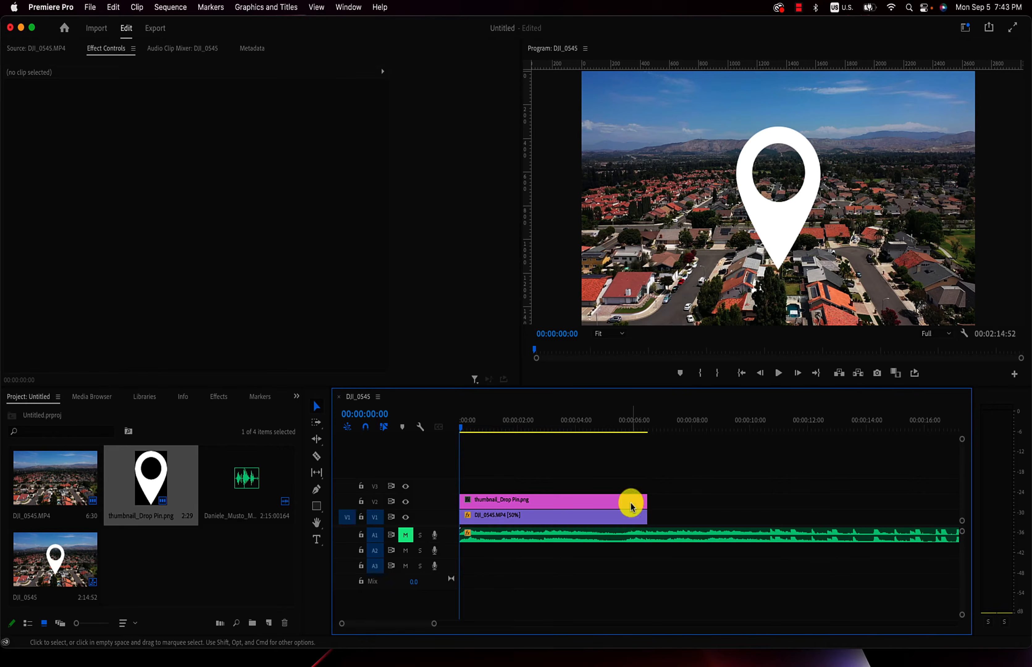
pyautogui.click(631, 502)
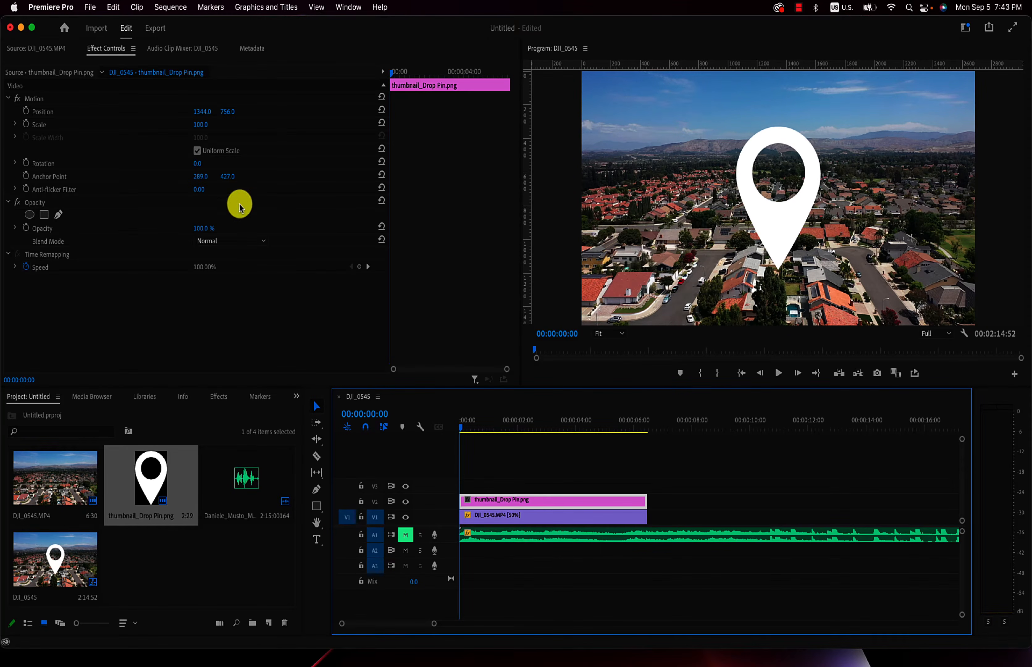
pyautogui.click(687, 496)
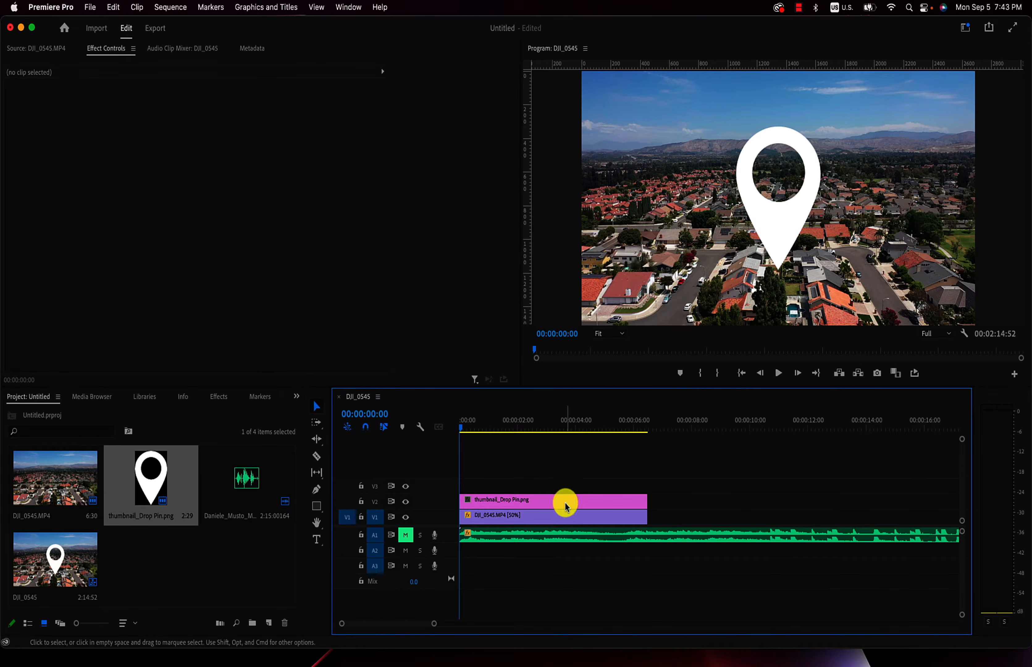
# - Set the drop pin clip's Scale to 31 and its Position to 1396, 794
pyautogui.click(528, 503)
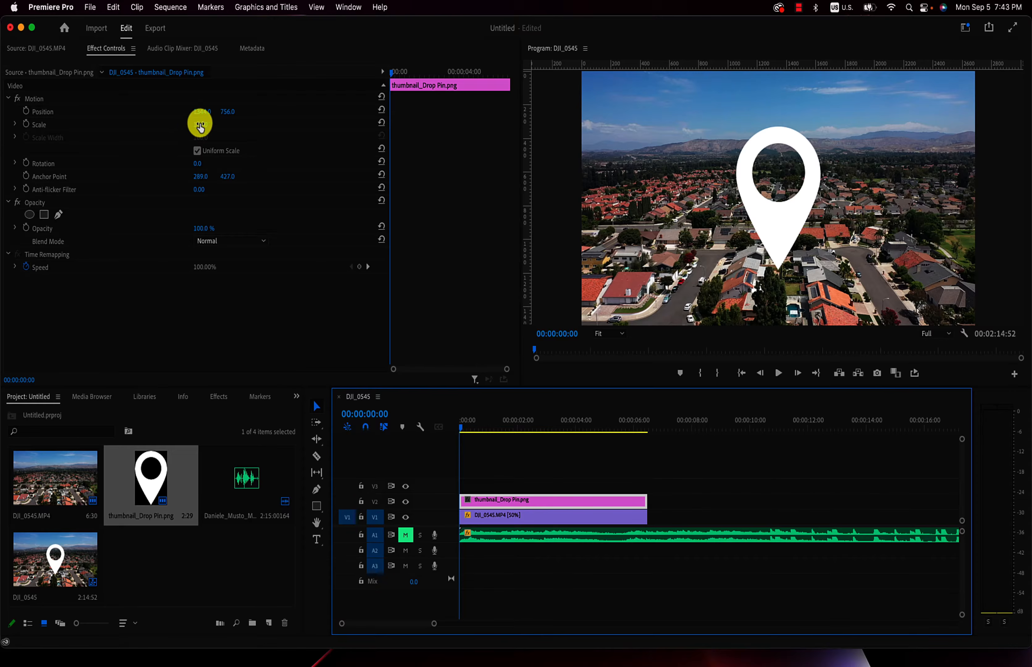
pyautogui.moveTo(200, 125); pyautogui.dragTo(200, 123)
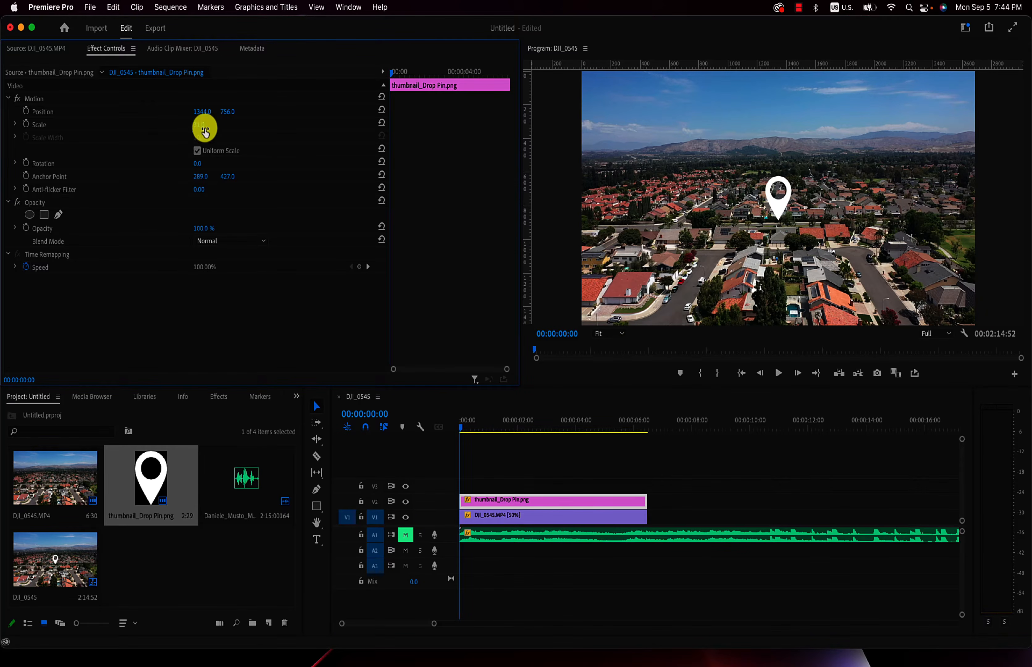
pyautogui.moveTo(199, 109); pyautogui.dragTo(231, 109)
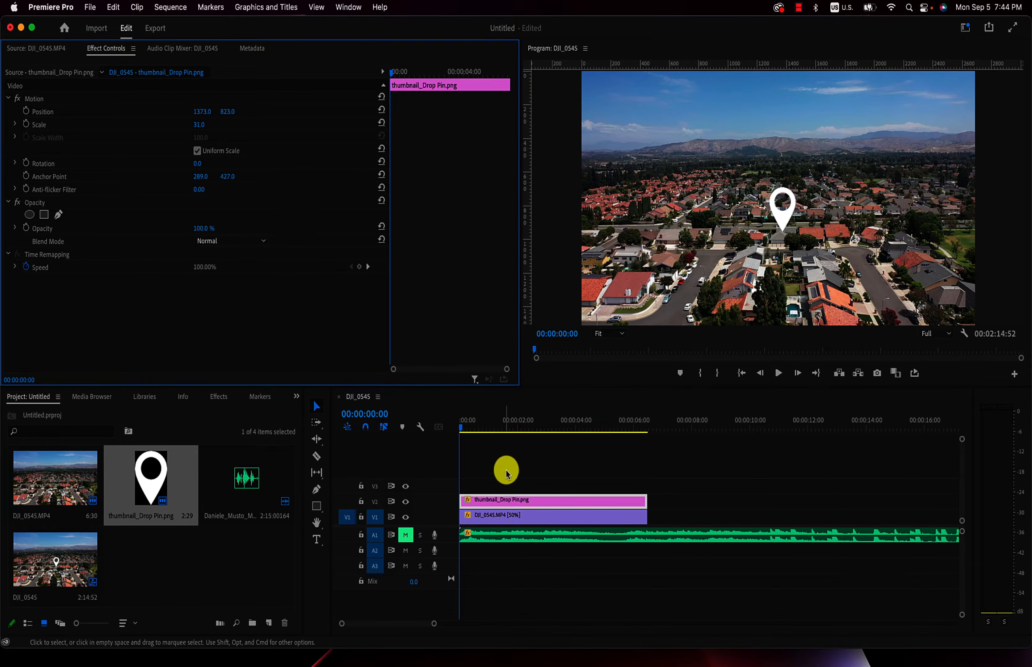
pyautogui.moveTo(467, 431)
pyautogui.mouseDown()
pyautogui.moveTo(544, 429)
pyautogui.moveTo(446, 429)
pyautogui.mouseUp()
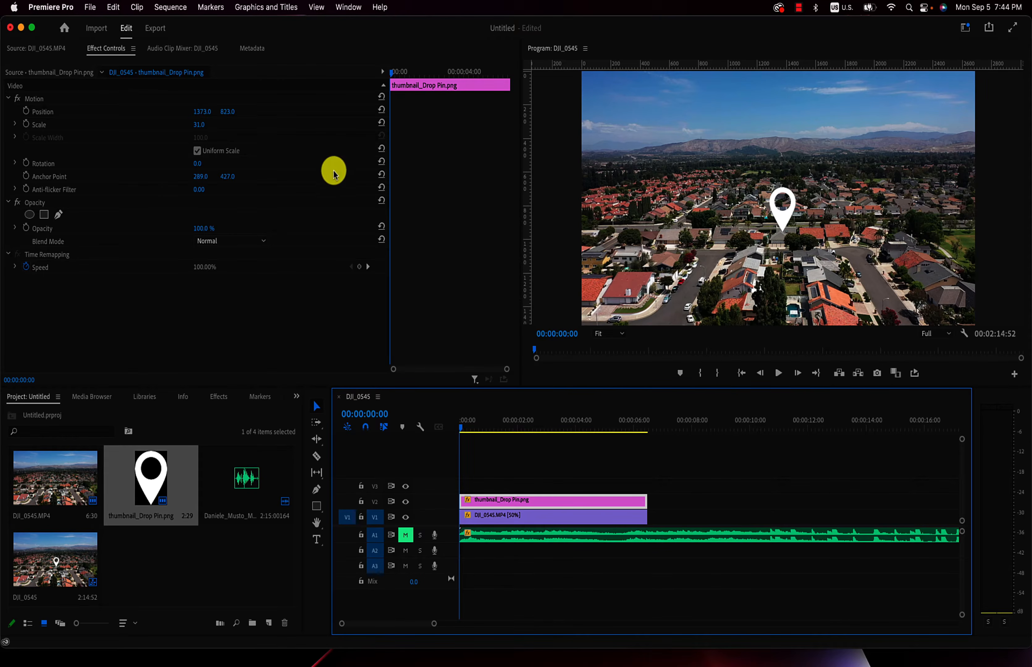
pyautogui.moveTo(226, 114); pyautogui.dragTo(227, 114)
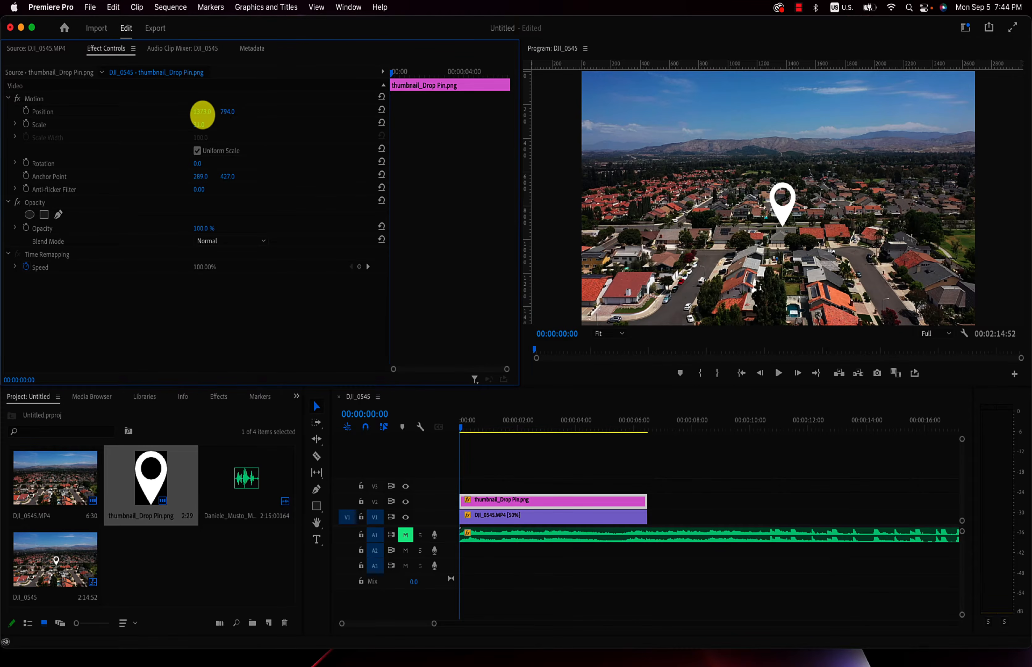
pyautogui.moveTo(202, 115); pyautogui.dragTo(202, 115)
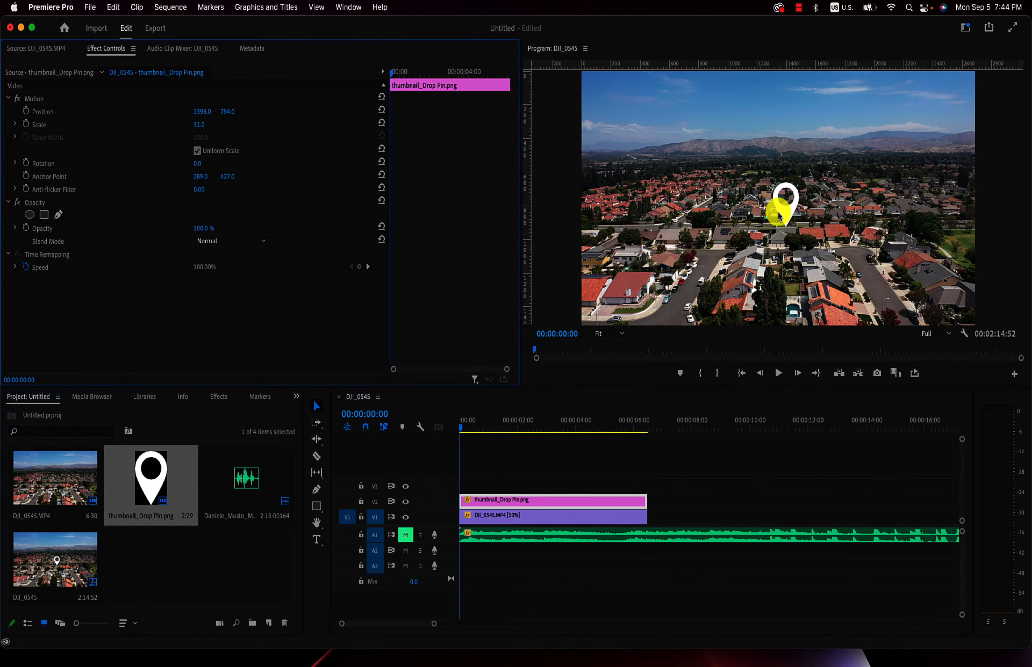
# - Keyframe the pin's Position at 1396, 794 at the sequence start and at 1396, 840 at 00:00:06:29
pyautogui.click(27, 114)
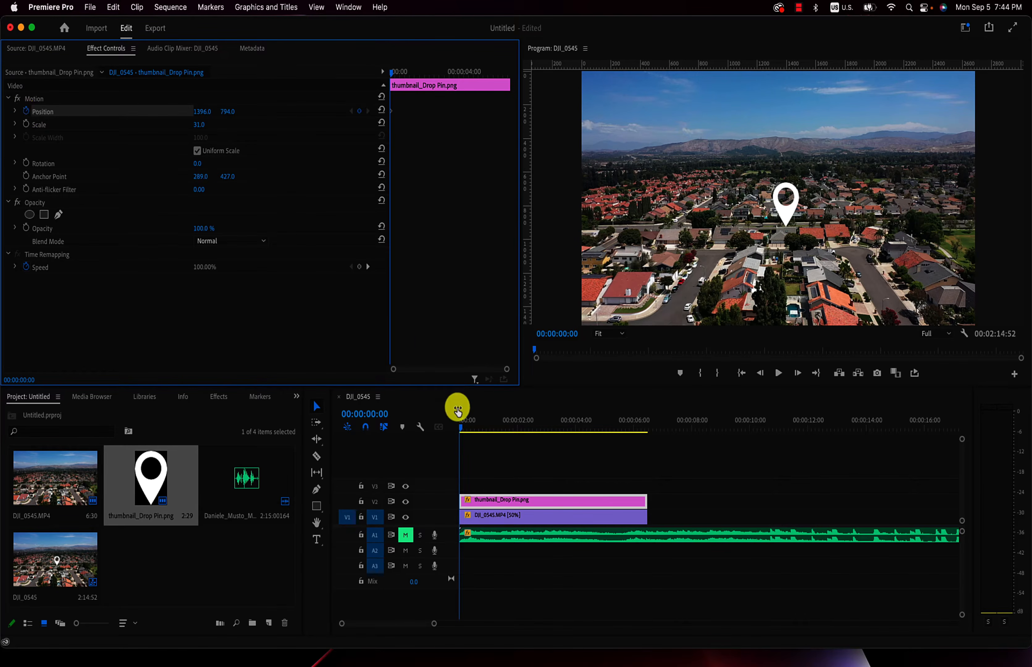
pyautogui.click(461, 432)
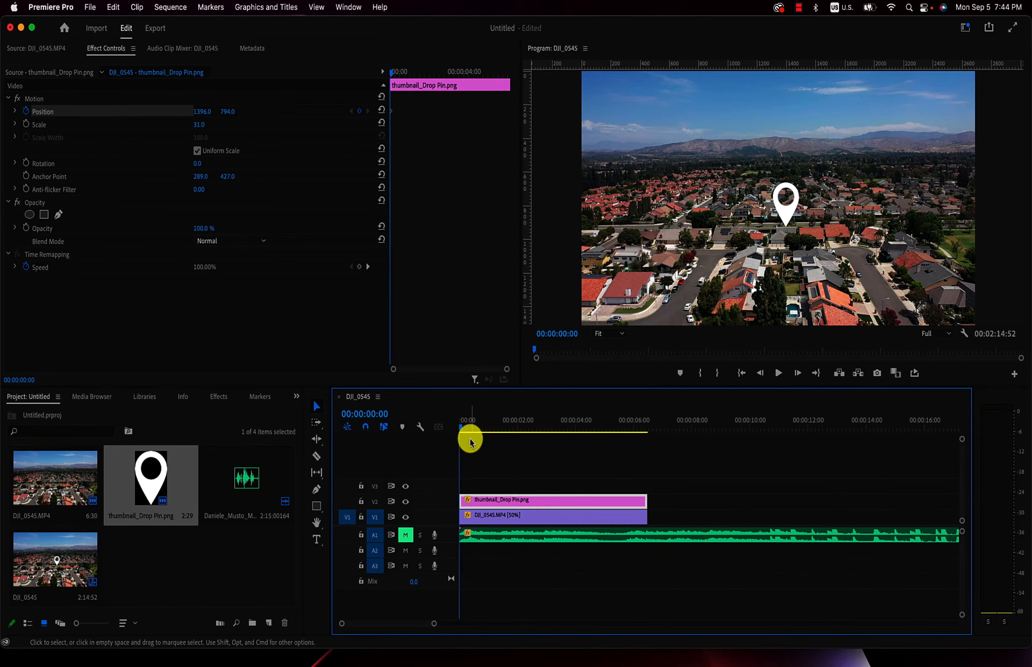
pyautogui.moveTo(491, 420); pyautogui.dragTo(445, 424)
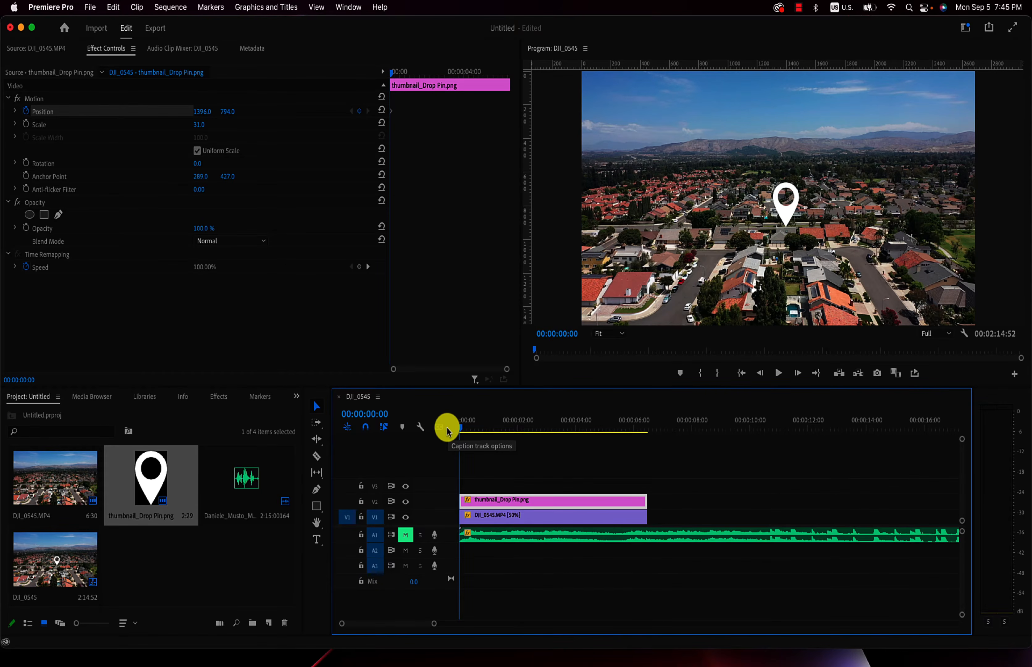
pyautogui.press('Down')
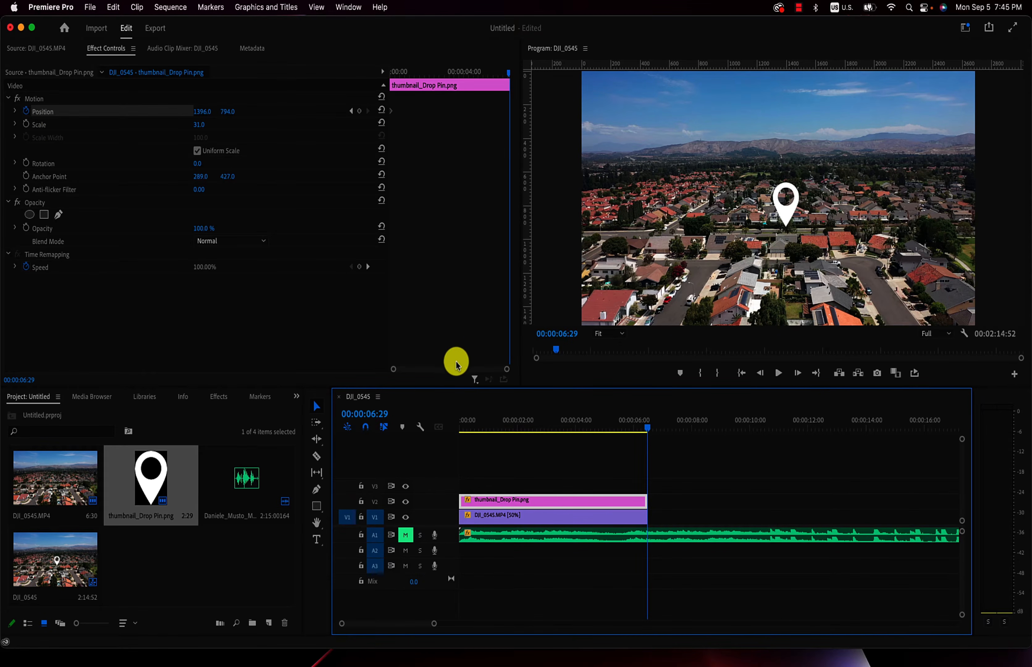
pyautogui.click(447, 370)
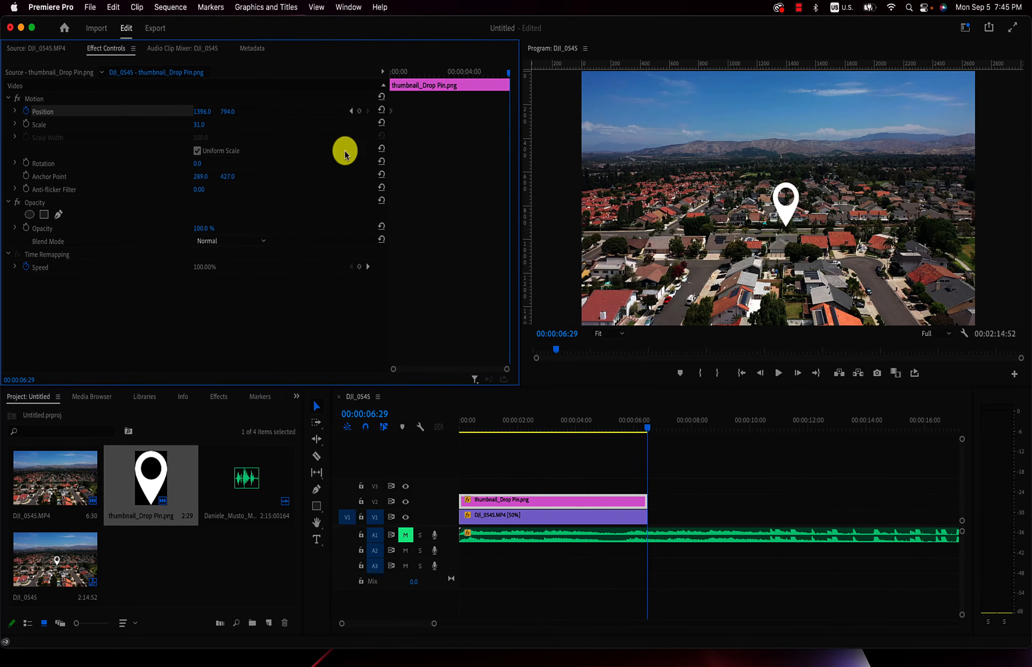
pyautogui.moveTo(225, 112); pyautogui.dragTo(230, 109)
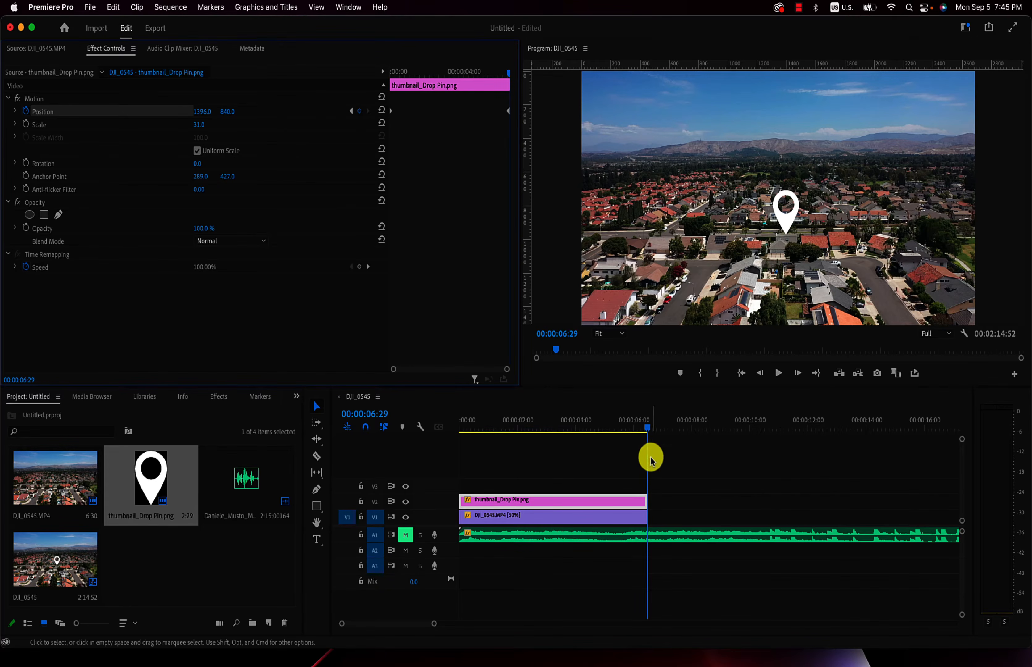
# - Play the sequence from the start to check how the pin follows the drone footage
pyautogui.moveTo(648, 429); pyautogui.dragTo(312, 430)
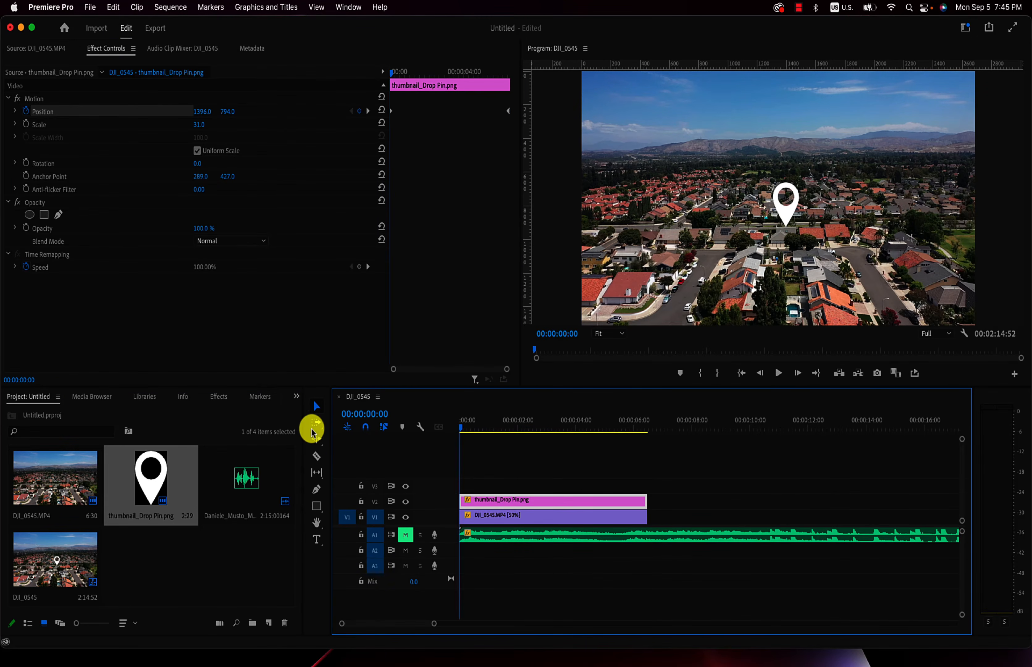
pyautogui.press('space')
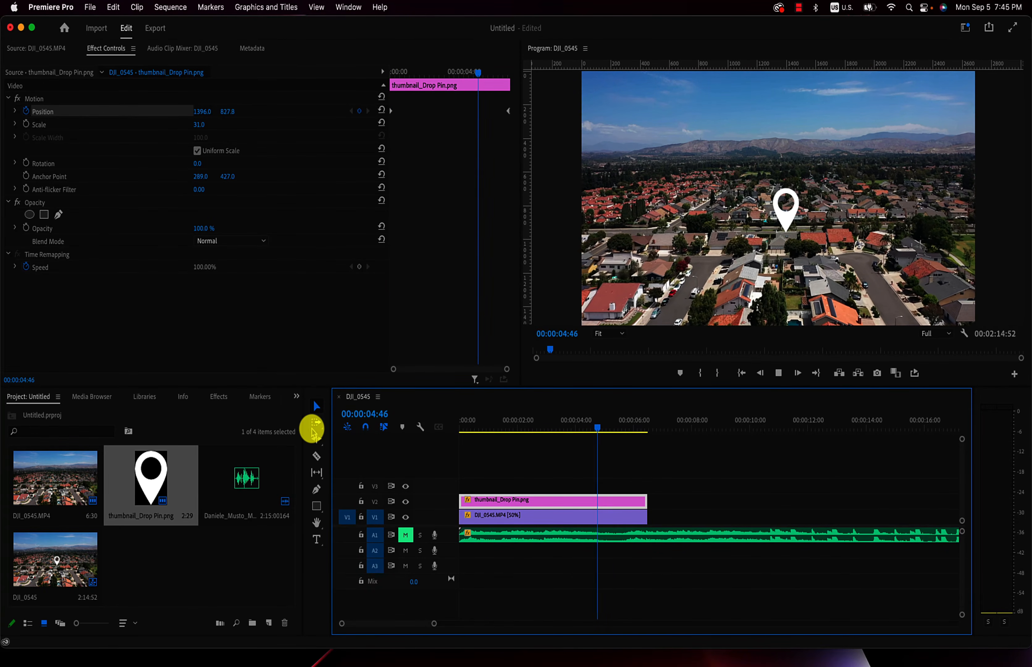
pyautogui.click(313, 430)
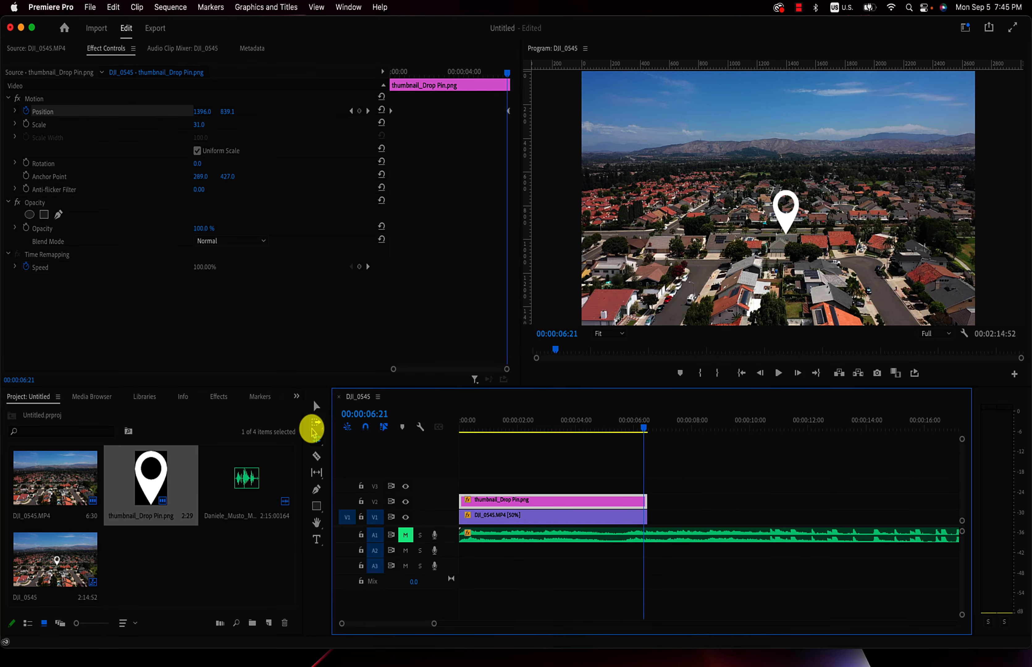
pyautogui.click(317, 439)
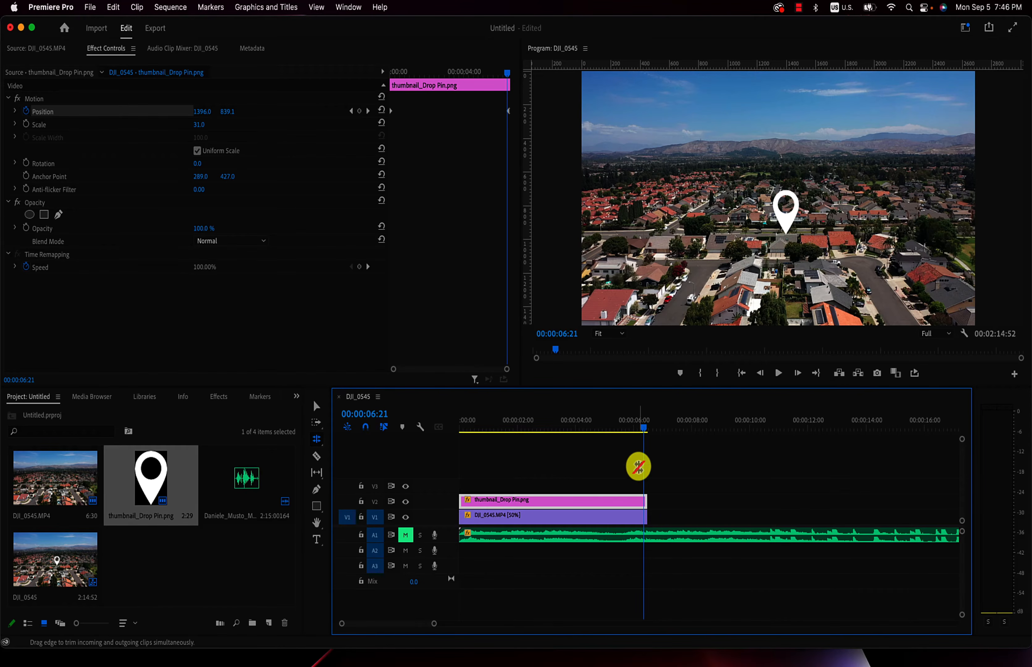
# - Unmute audio track A1 with the Selection tool active, and replay the sequence from the start
pyautogui.press('v')
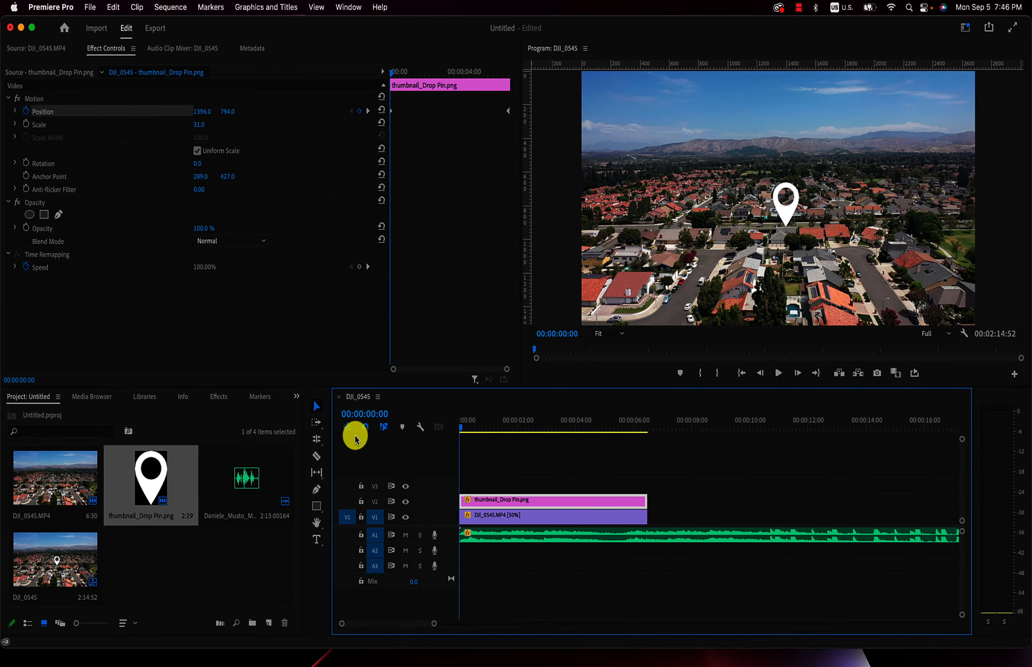
pyautogui.press('space')
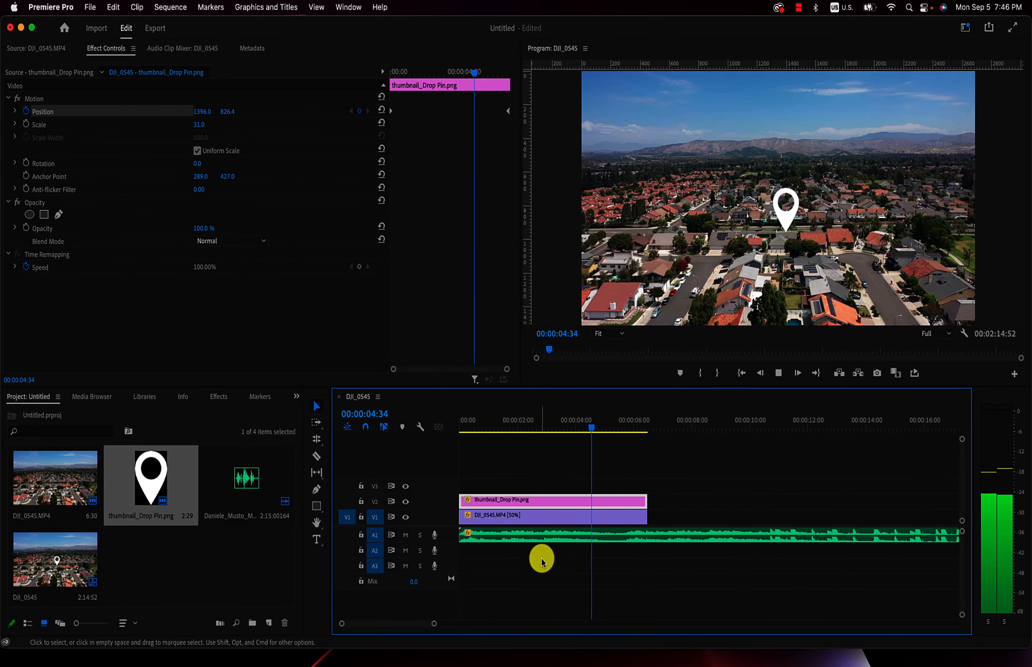
pyautogui.press('space')
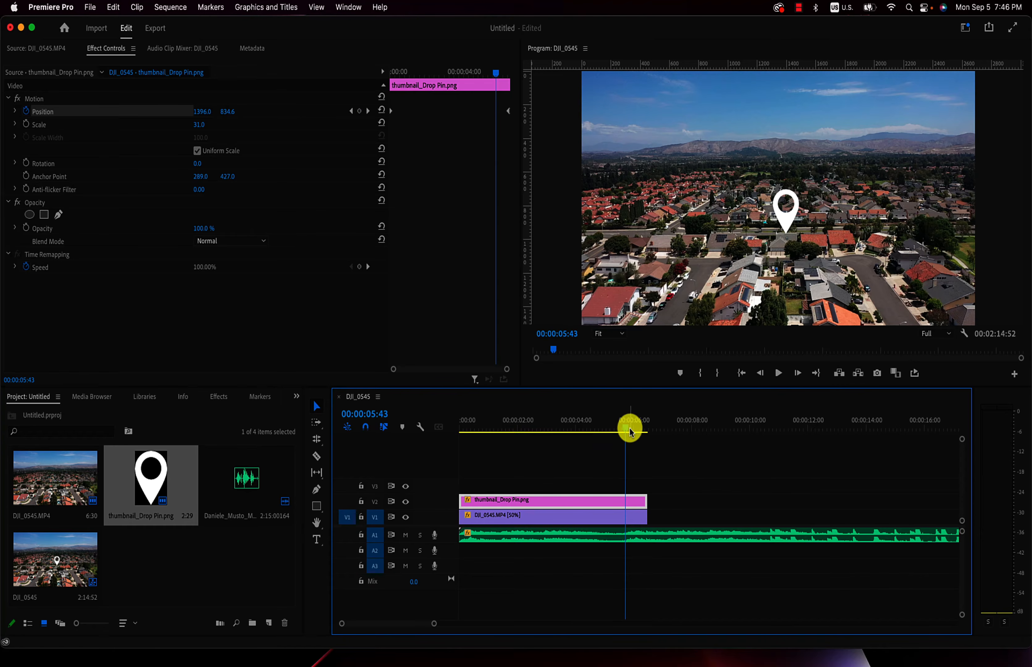
pyautogui.moveTo(626, 427); pyautogui.dragTo(407, 447)
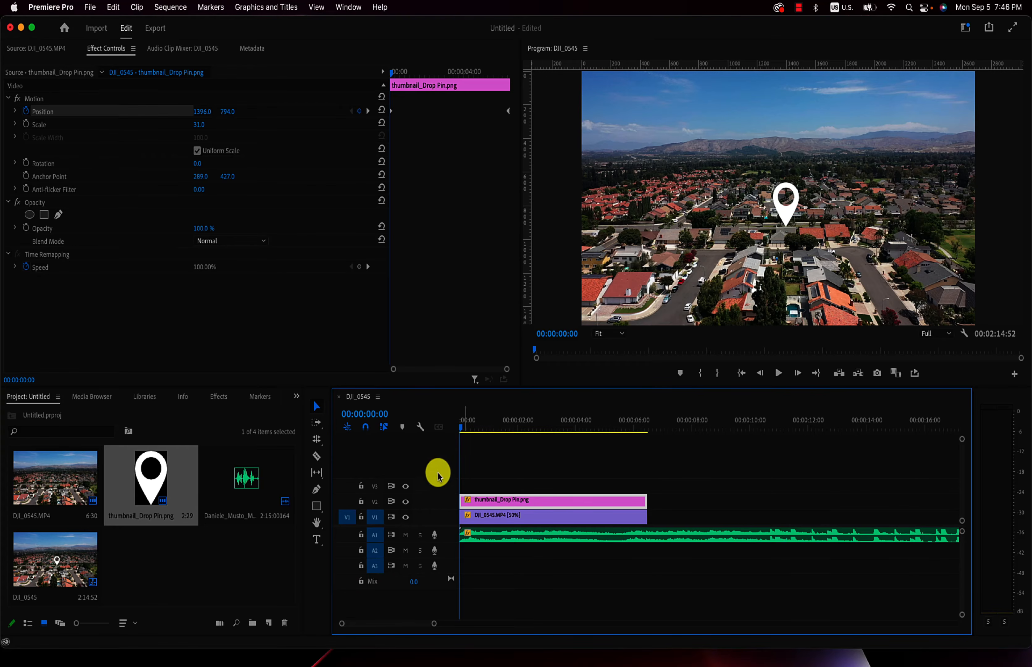
# - Hide the pin's video track V2 and preview the opening of the footage
pyautogui.click(406, 502)
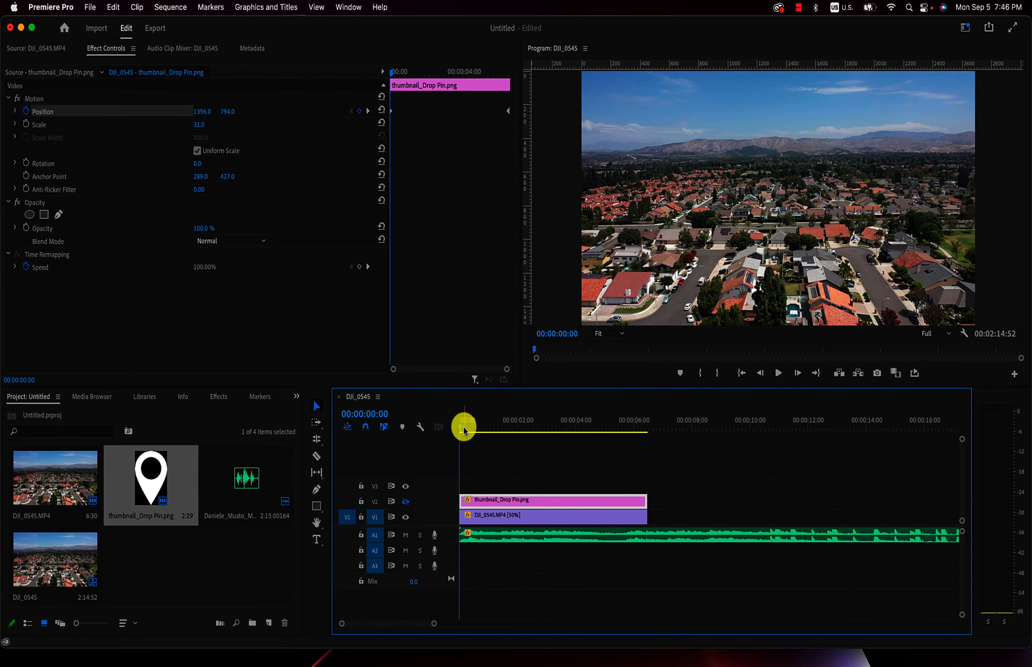
pyautogui.press('space')
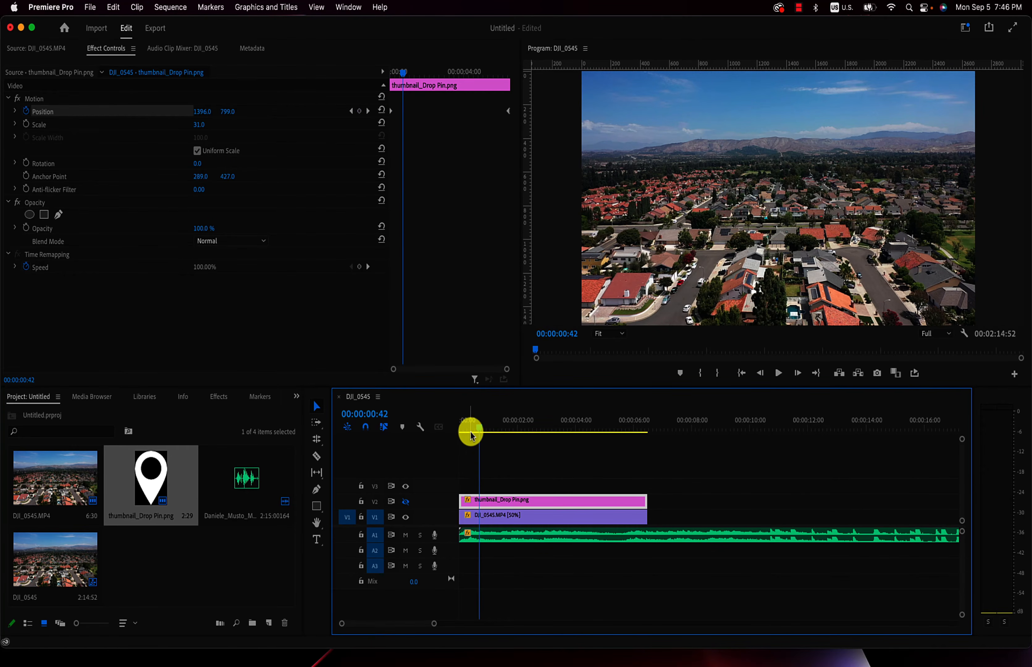
pyautogui.click(471, 428)
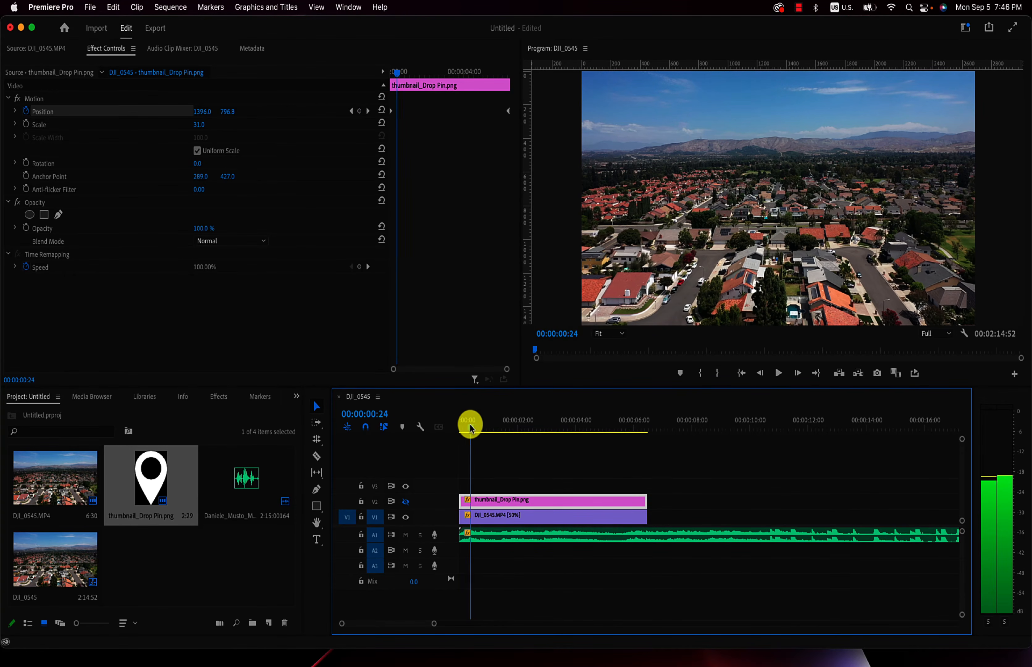
# - Fade in the DJI_0545.MP4 clip with Opacity keyframes of 100% at 00:00:00:31 and 0% at the start
pyautogui.moveTo(471, 428); pyautogui.dragTo(473, 428)
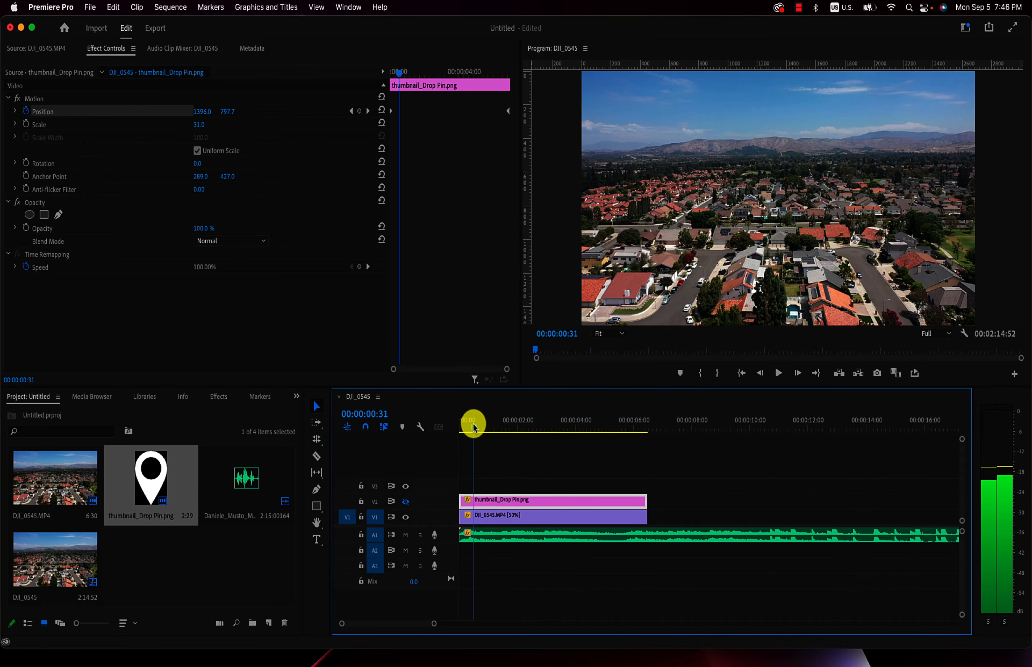
pyautogui.click(492, 524)
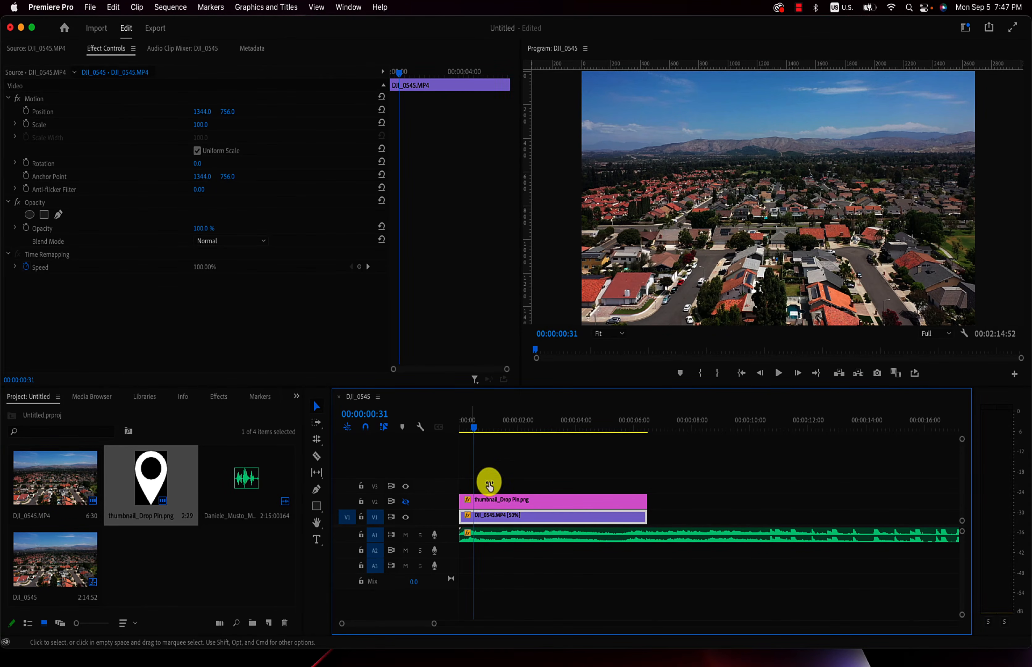
pyautogui.click(26, 230)
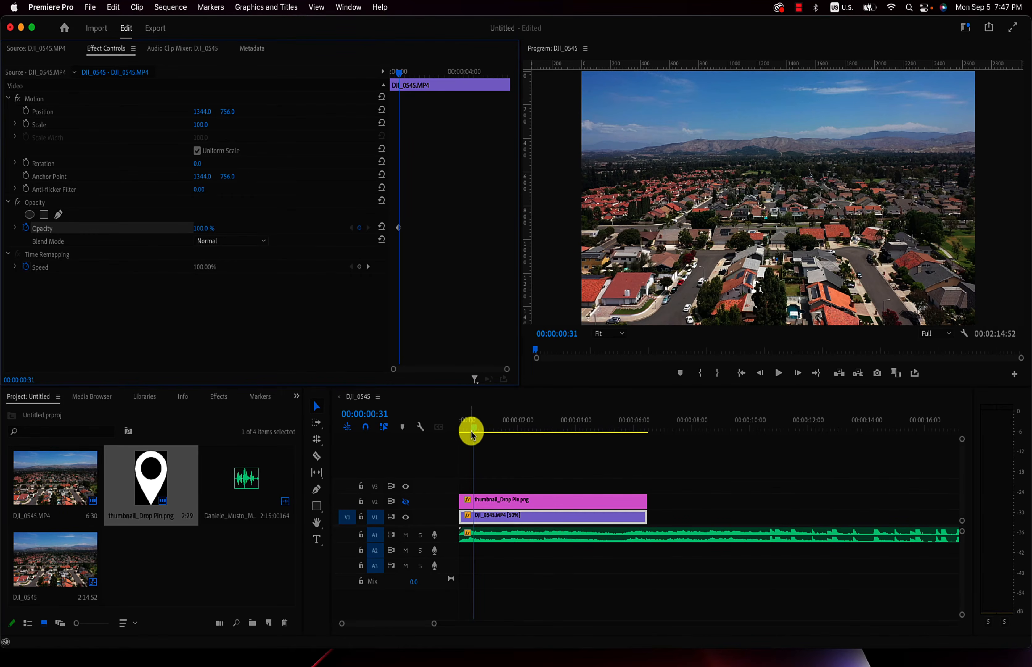
pyautogui.moveTo(474, 431); pyautogui.dragTo(440, 424)
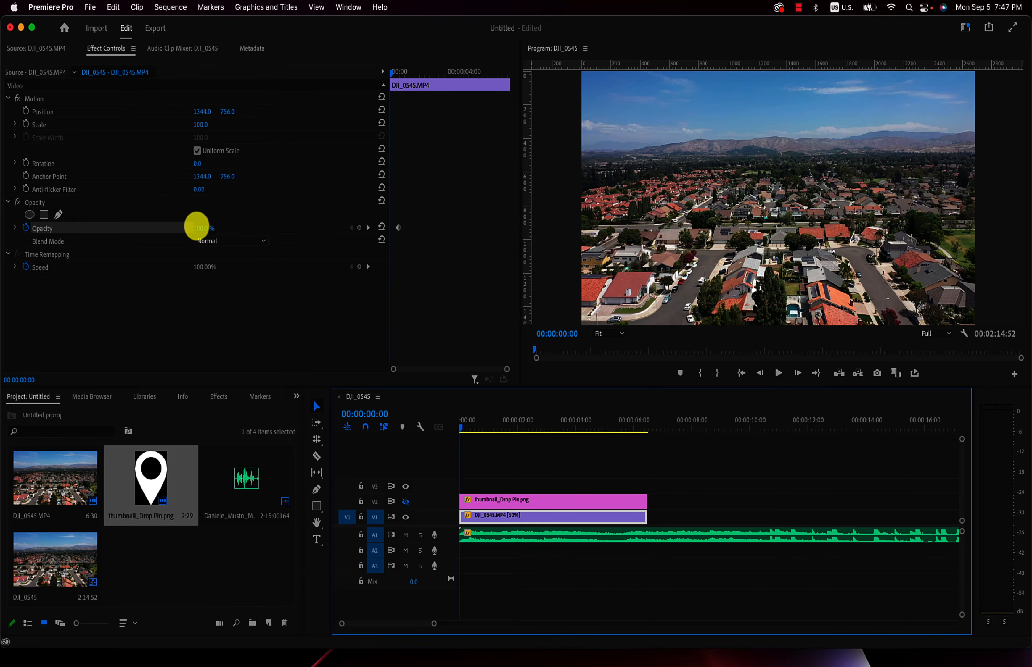
pyautogui.moveTo(197, 226); pyautogui.dragTo(196, 226)
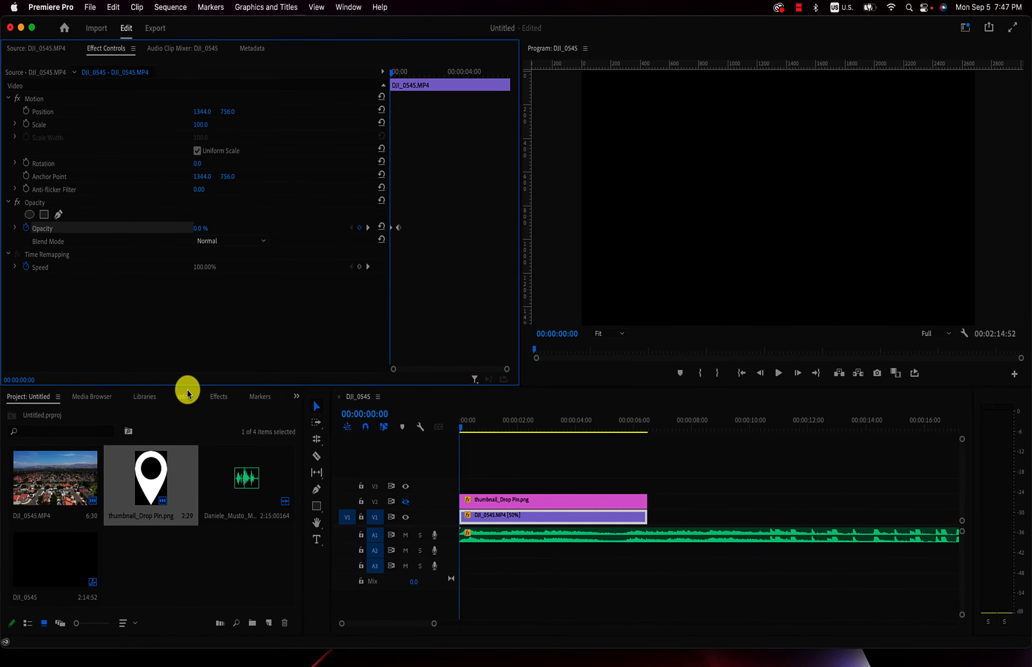
# - Play the fade-in from the start, and place the playhead at 00:00:00:54
pyautogui.press('space')
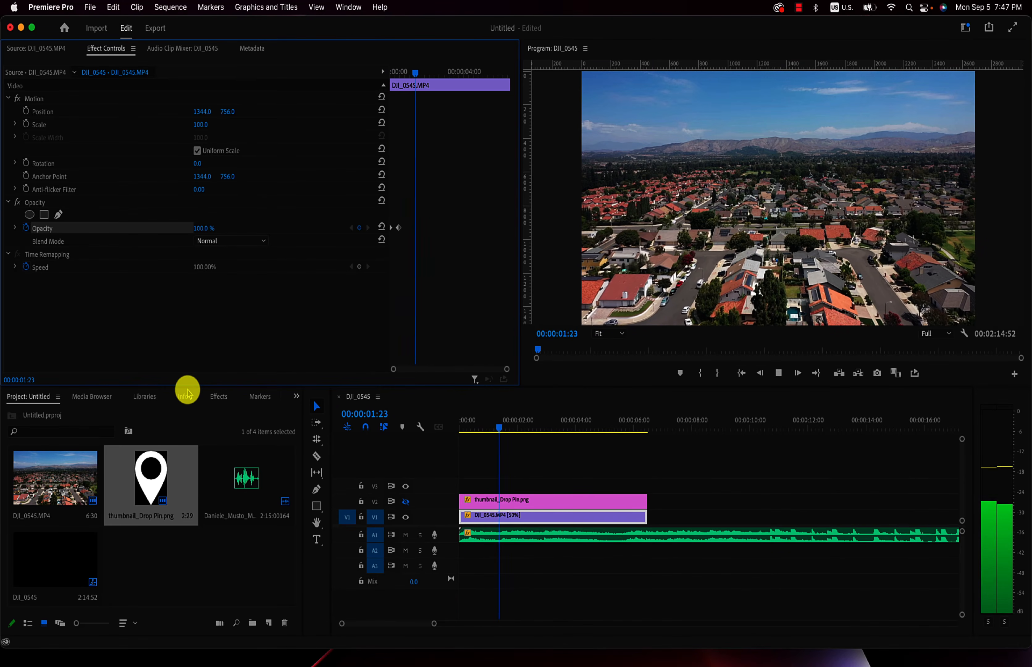
pyautogui.press('space')
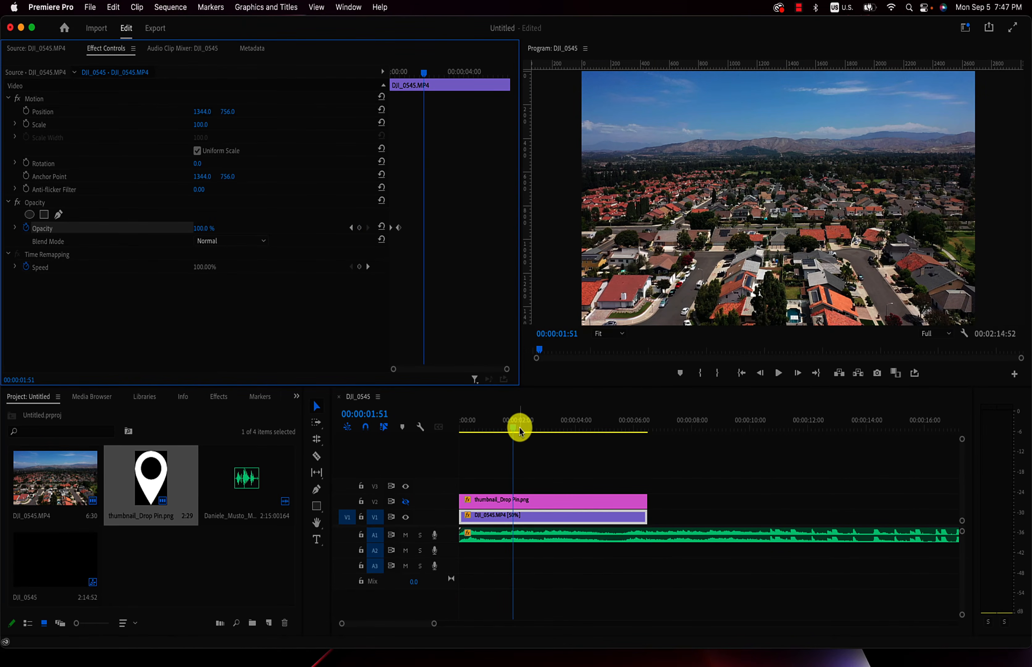
pyautogui.moveTo(513, 429); pyautogui.dragTo(485, 424)
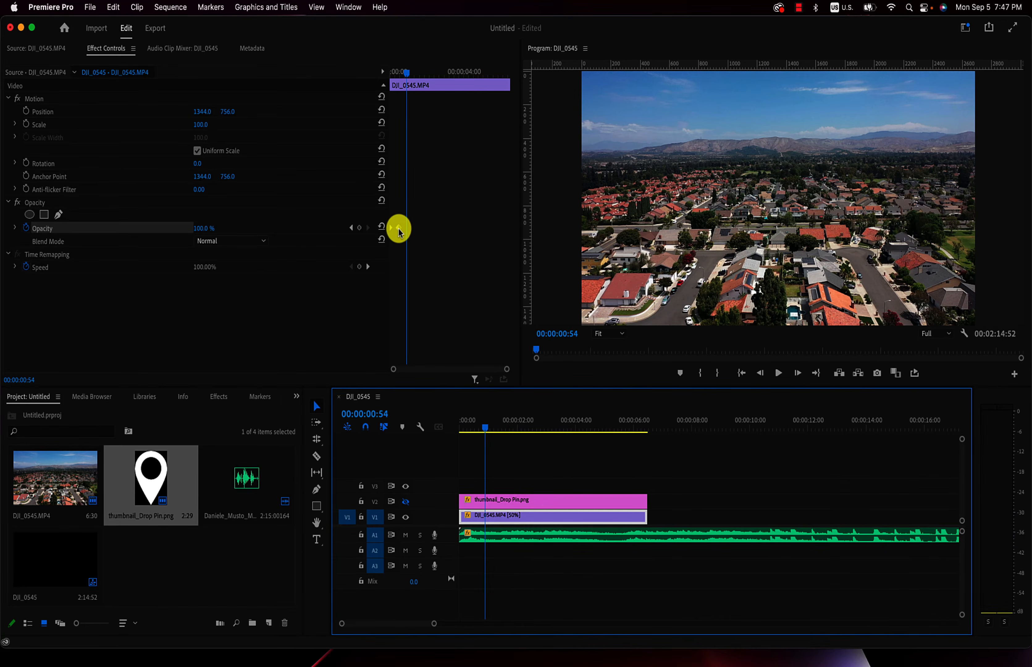
# - Lengthen the footage's fade-in by moving its 100% Opacity keyframe to about 00:00:00:54, and replay it from the start
pyautogui.click(351, 228)
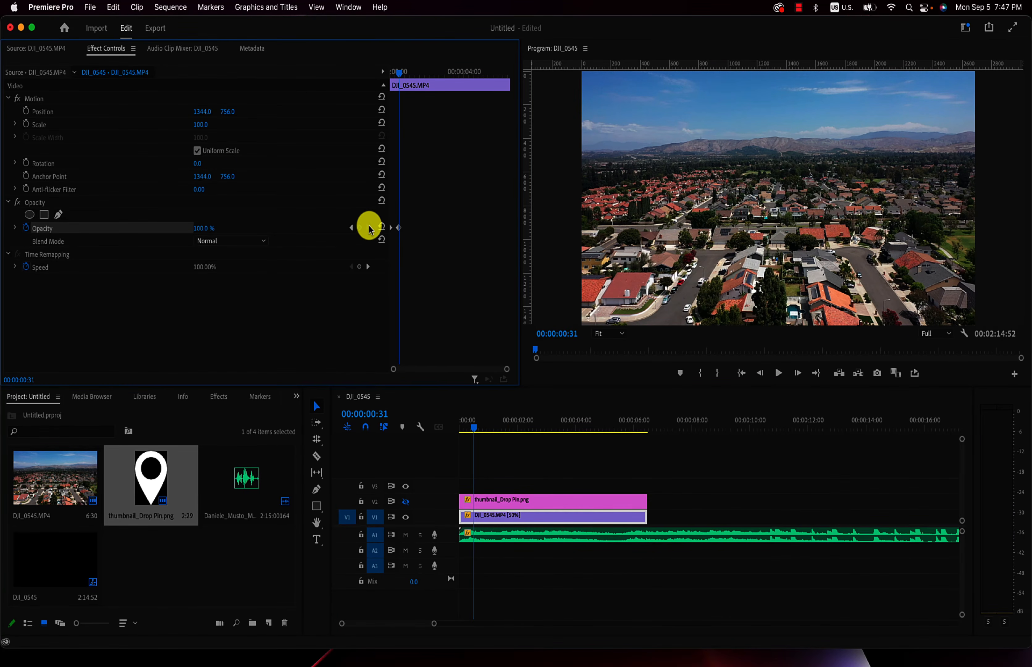
pyautogui.moveTo(399, 228); pyautogui.dragTo(408, 230)
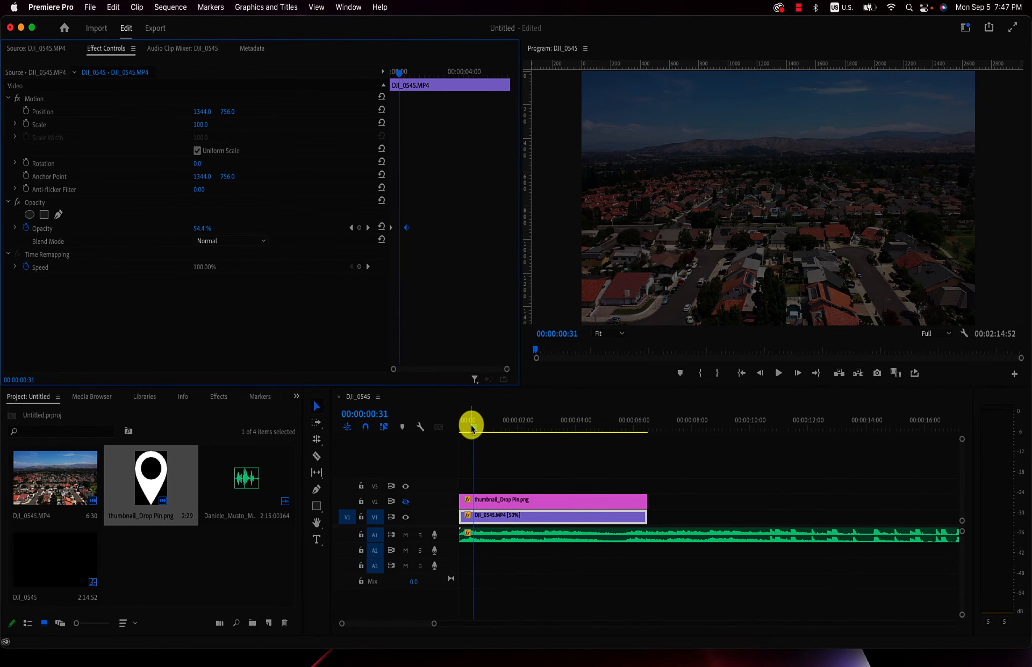
pyautogui.moveTo(473, 429); pyautogui.dragTo(427, 435)
pyautogui.press('space')
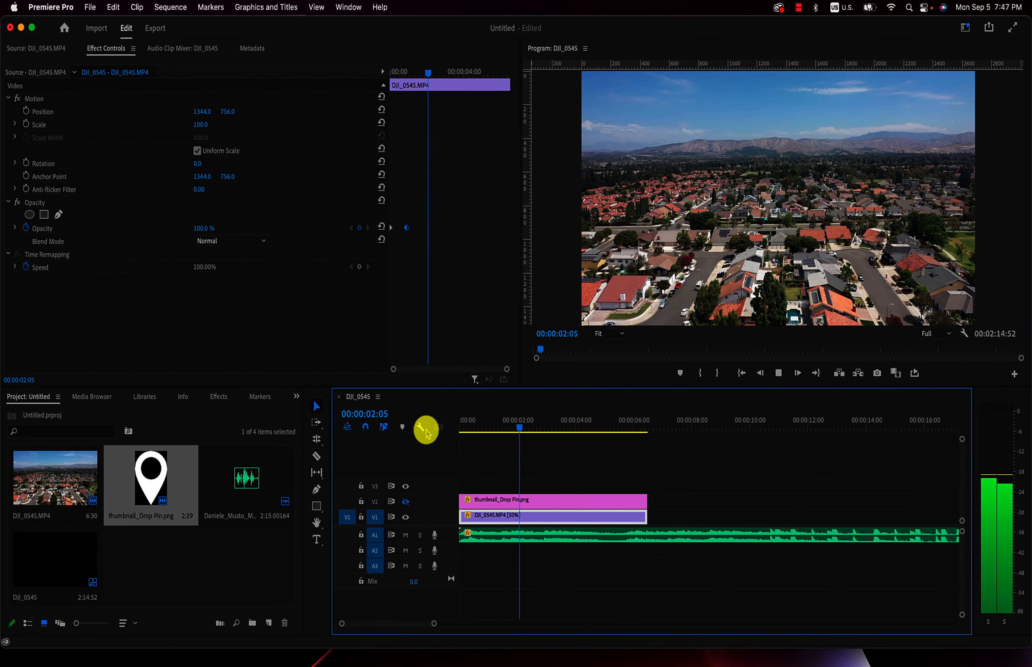
pyautogui.press('space')
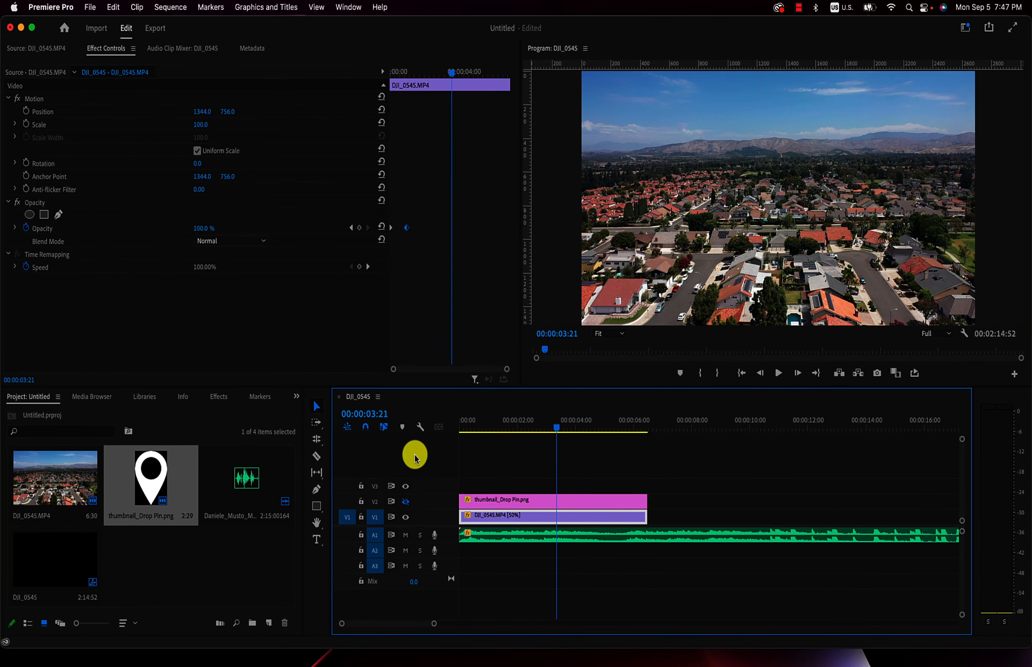
# - Show the pin's video track V2 again and play the sequence from the start, stopping at 00:00:03:30
pyautogui.click(405, 503)
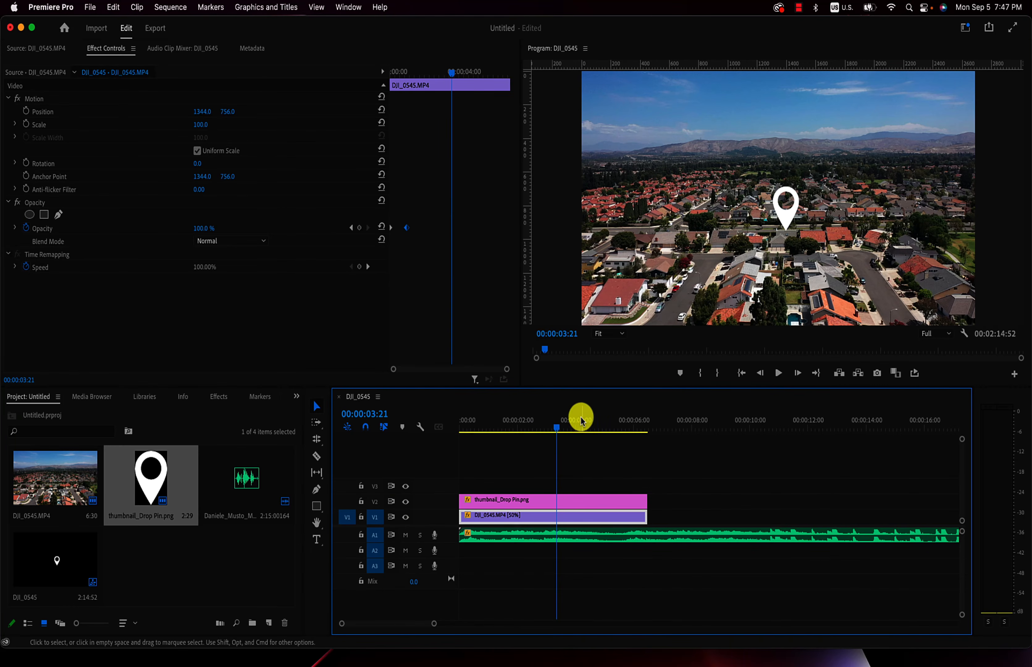
pyautogui.press('Home')
pyautogui.press('space')
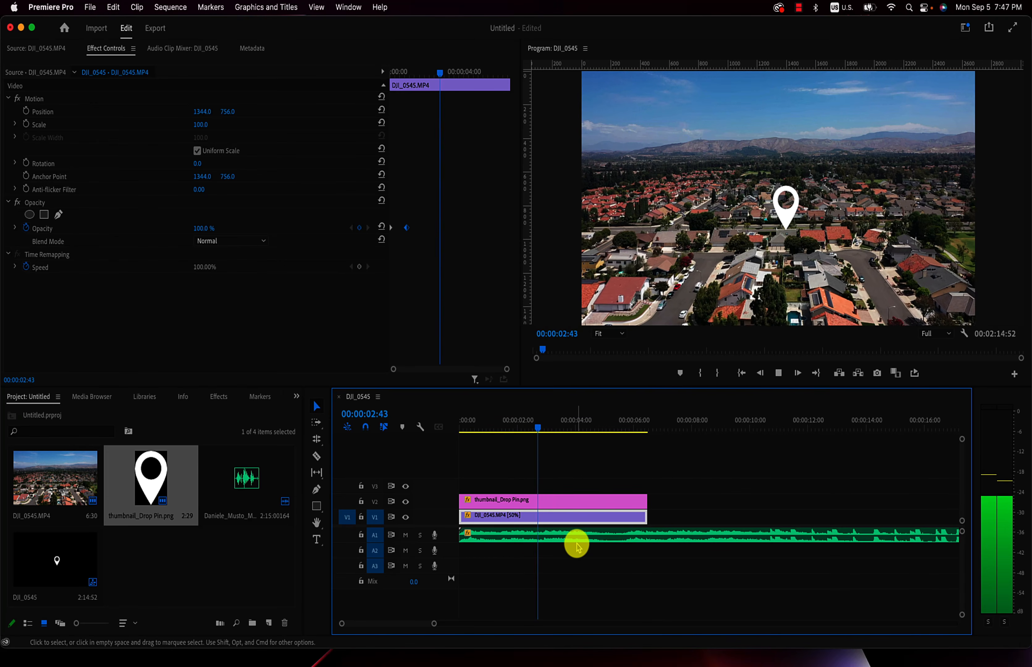
pyautogui.press('space')
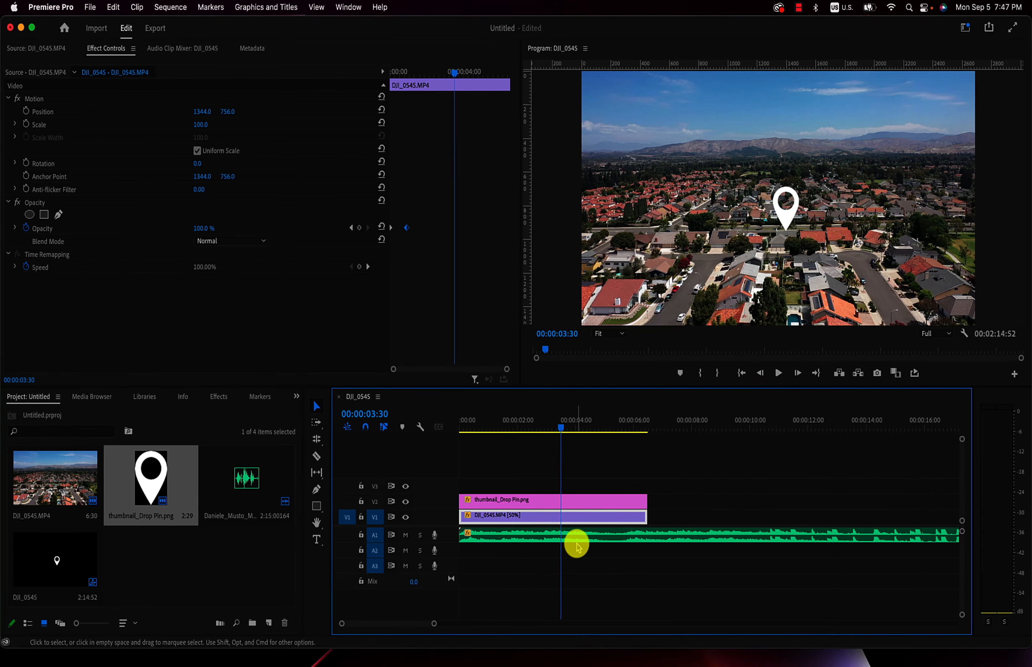
# - Fade in the thumbnail_Drop Pin.png clip with Opacity keyframes of 100% at 00:00:03:30 and 0% at 00:00:02:53
pyautogui.click(577, 505)
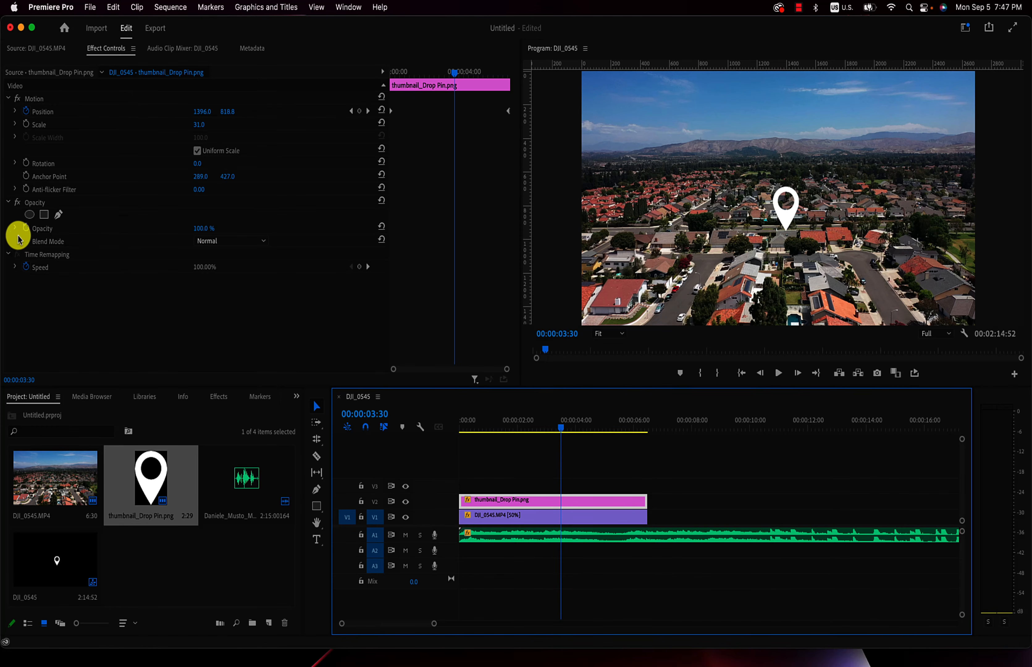
pyautogui.click(26, 228)
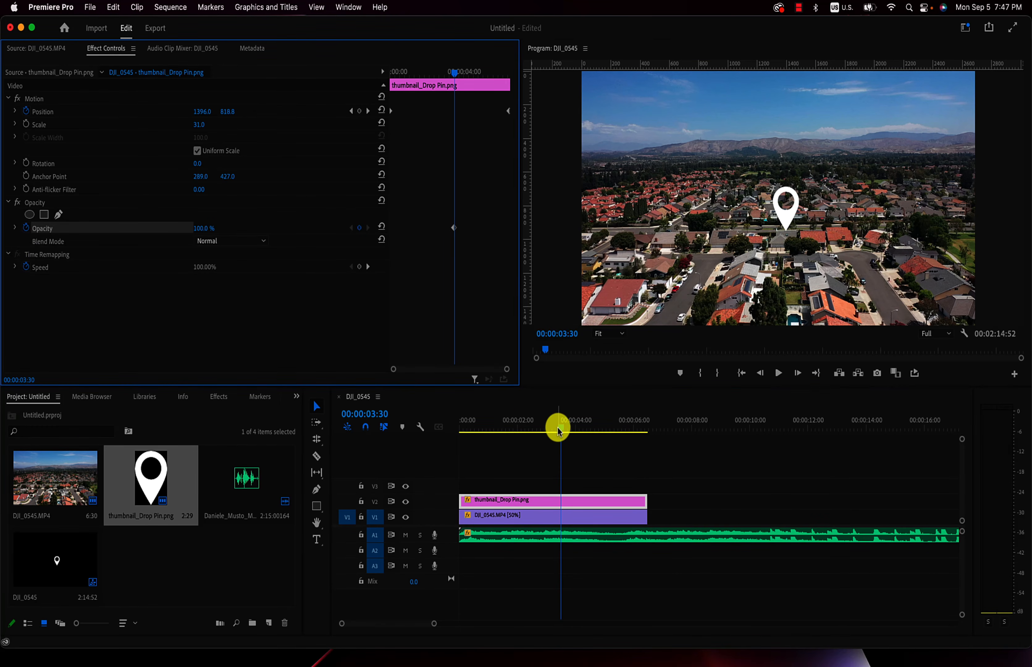
pyautogui.moveTo(559, 431); pyautogui.dragTo(541, 430)
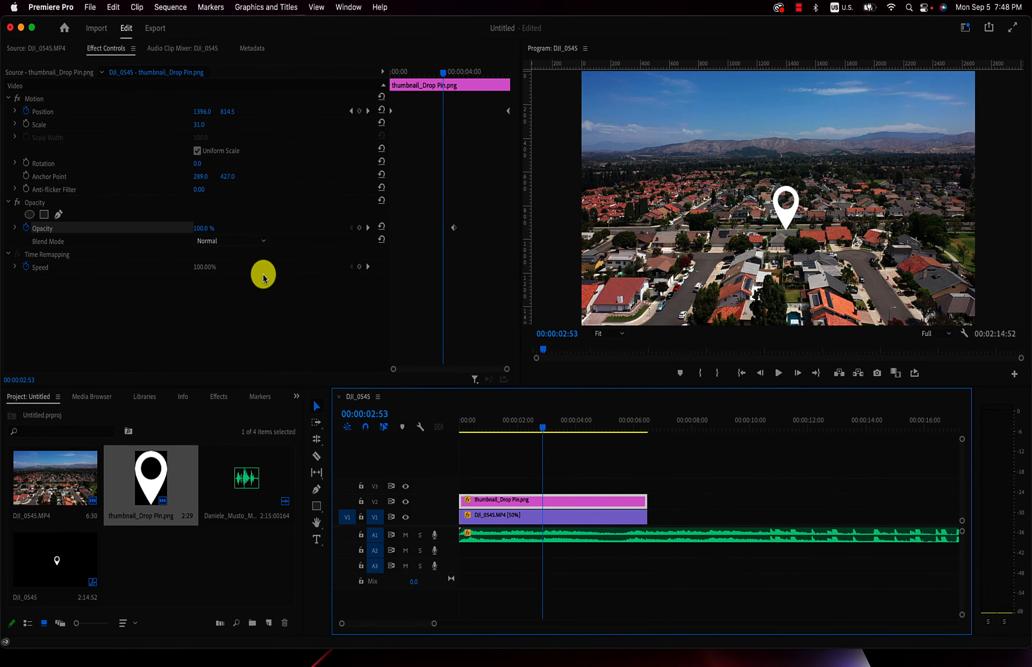
pyautogui.moveTo(200, 230); pyautogui.dragTo(195, 230)
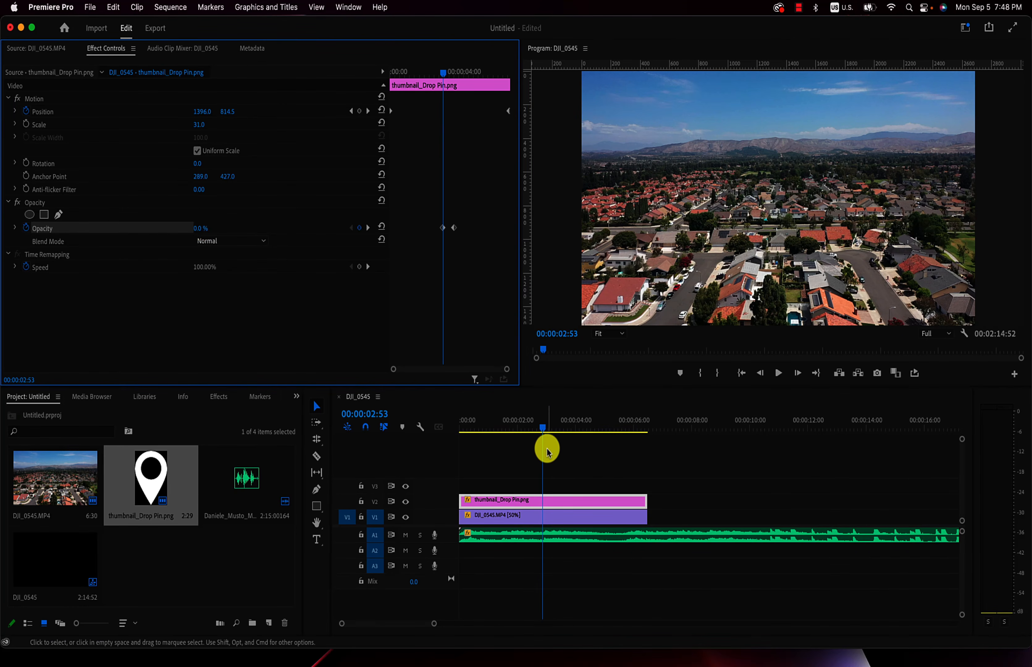
# - Preview the pin's fade-in, replay the sequence from the start, and stop at 00:00:05:48
pyautogui.press('space')
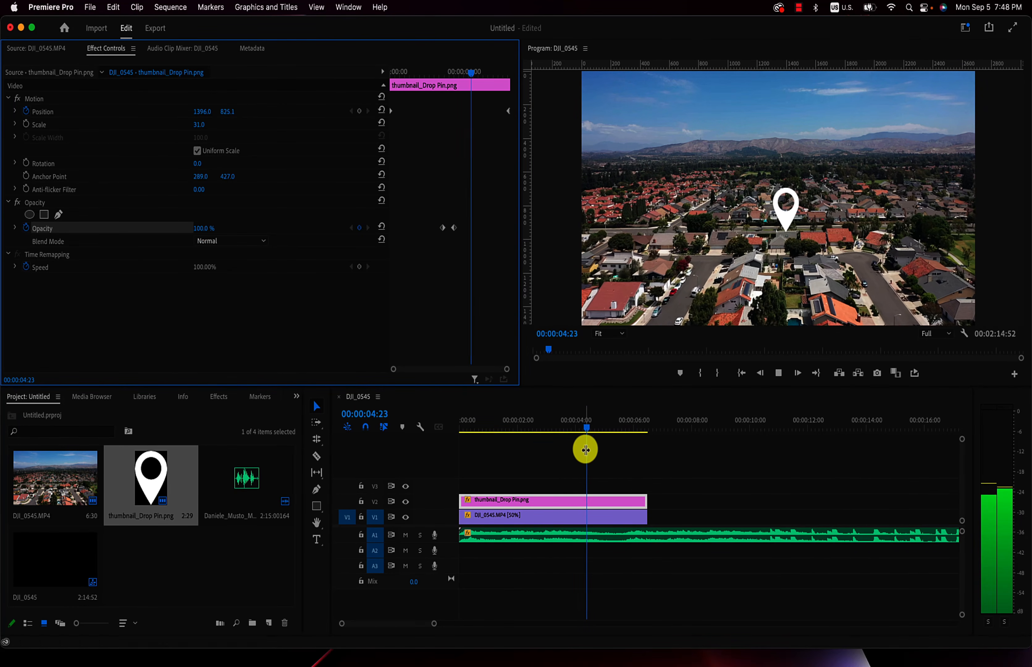
pyautogui.click(596, 432)
pyautogui.press('Home')
pyautogui.press('space')
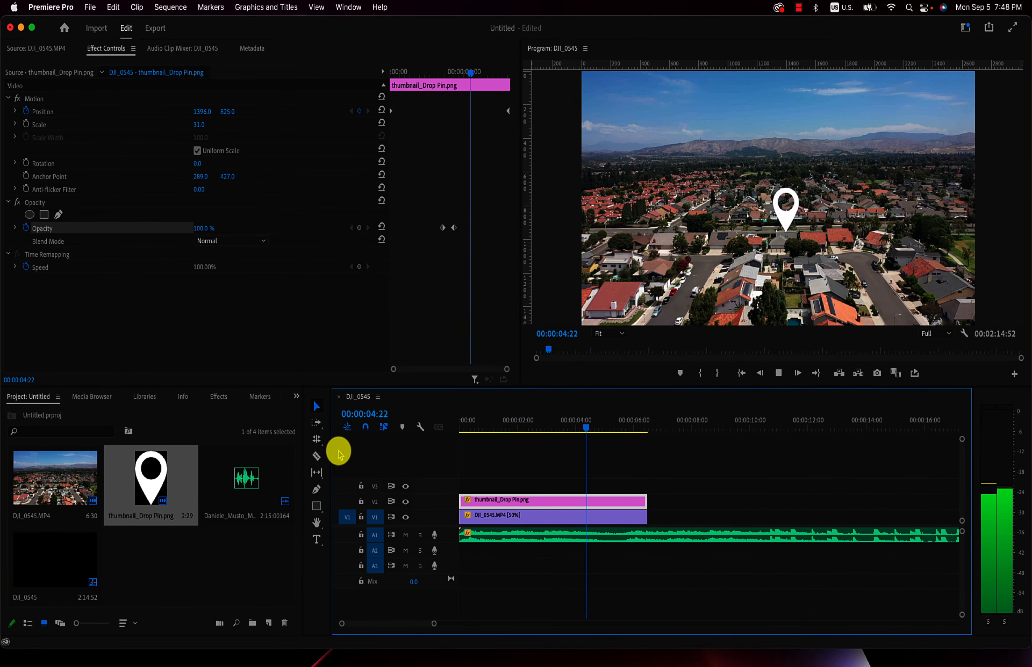
pyautogui.press('space')
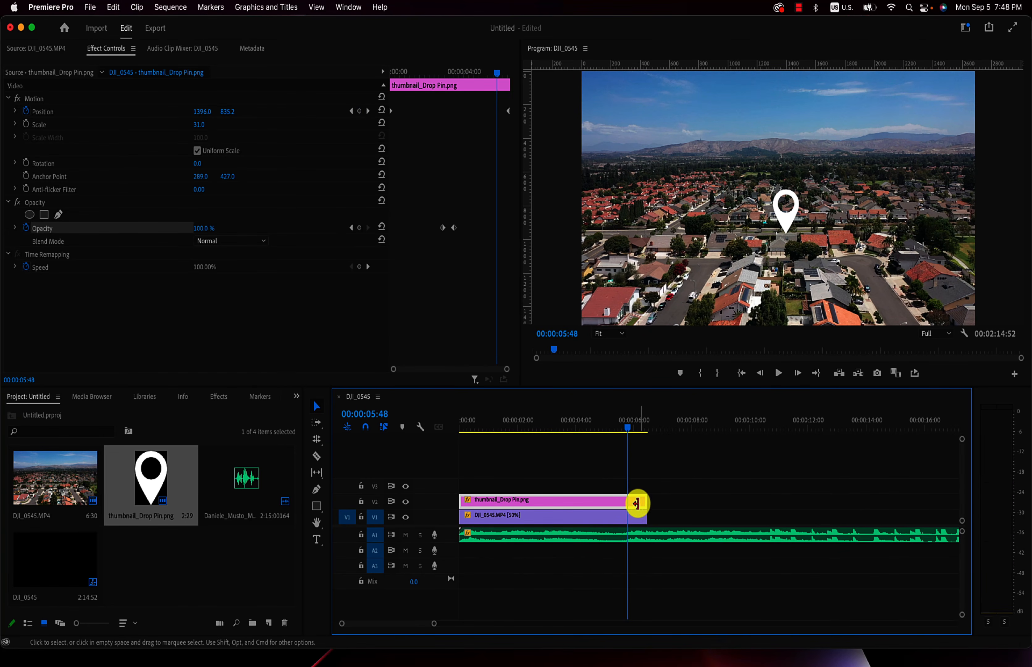
# - Trim the ends of the pin and footage clips to 00:00:05:48, and move the playhead back to 00:00:03:54
pyautogui.moveTo(646, 502); pyautogui.dragTo(625, 513)
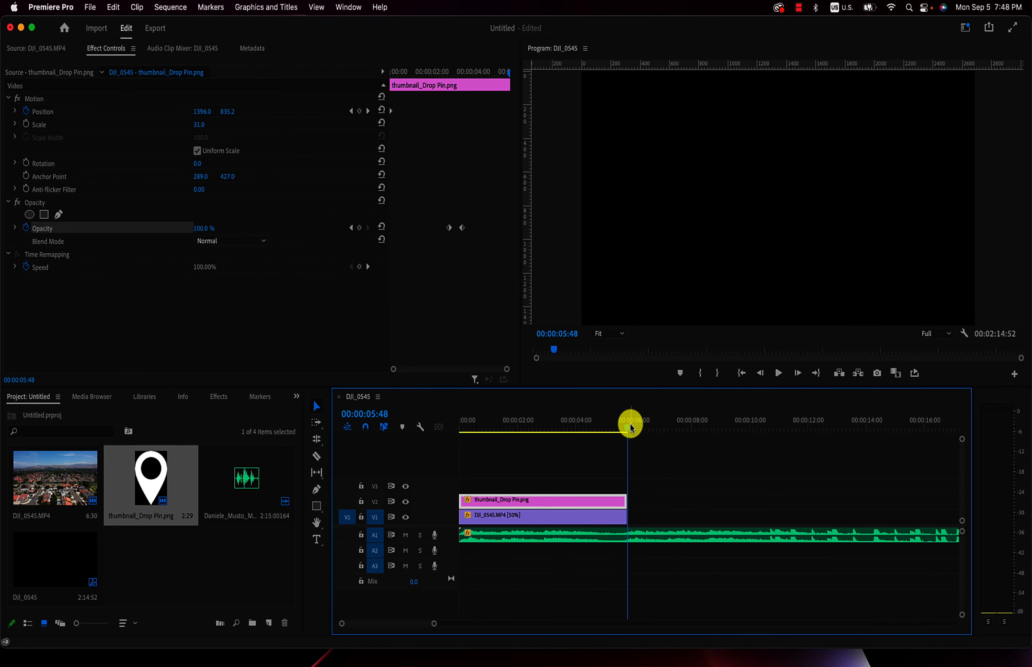
pyautogui.click(625, 429)
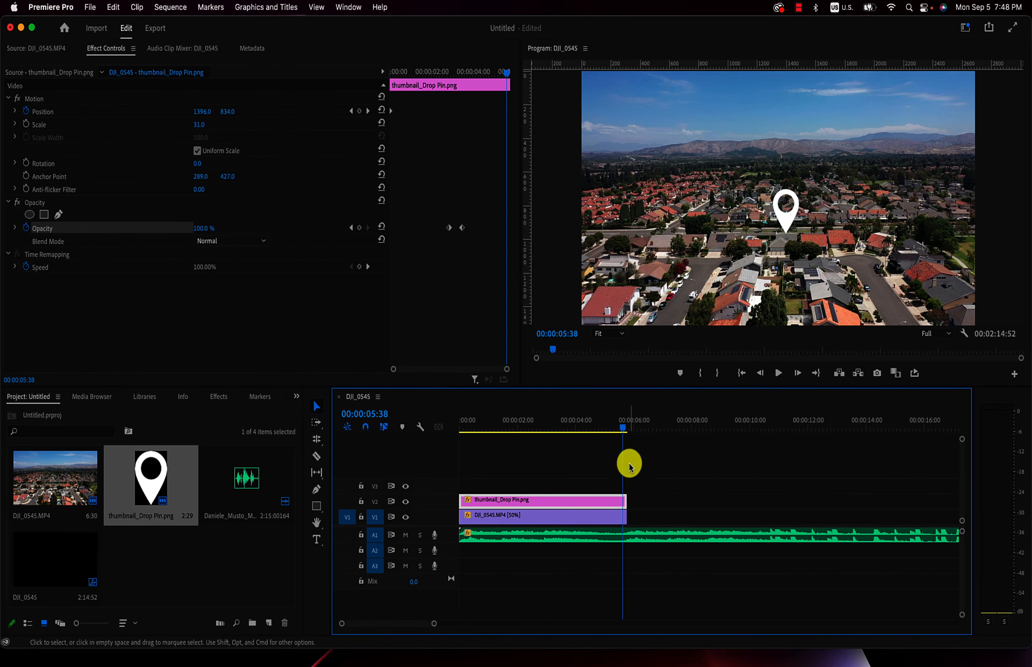
pyautogui.moveTo(623, 435); pyautogui.dragTo(580, 436)
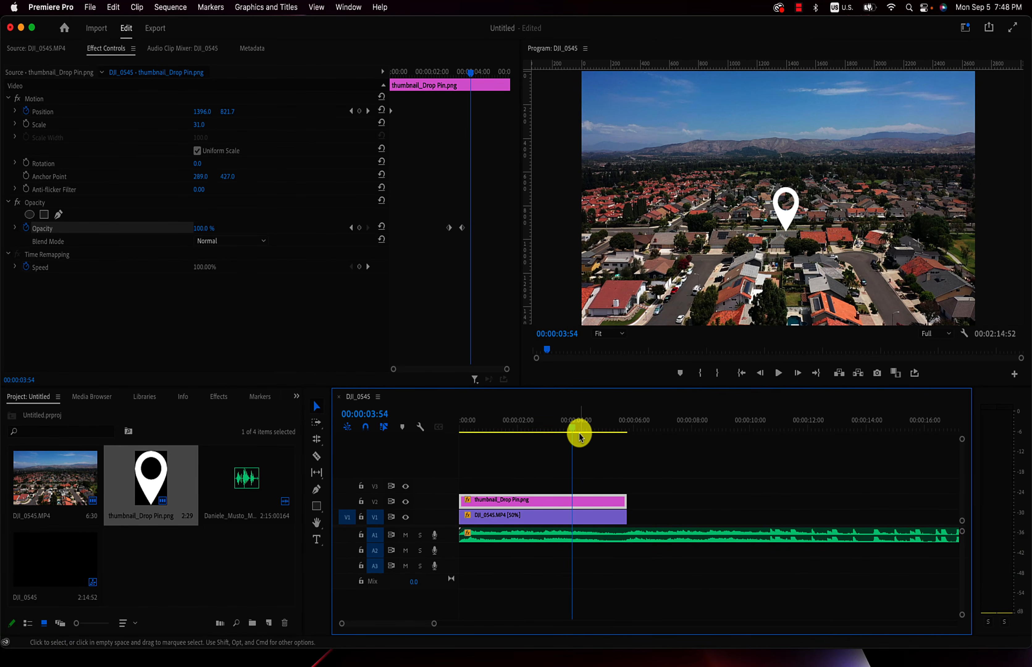